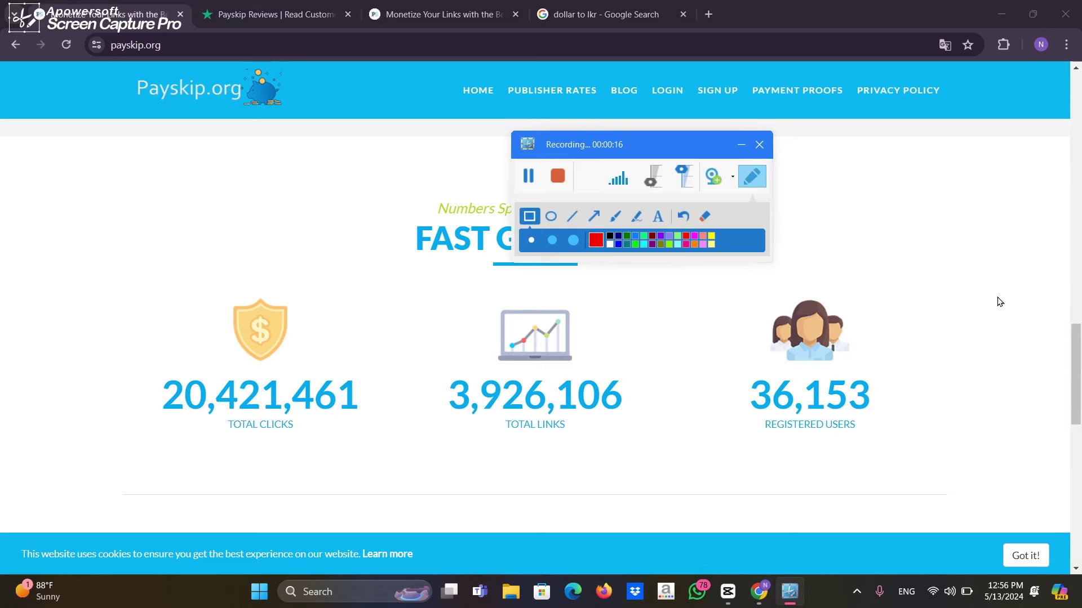
Frame the registered users, total links and total clicks figures with the thickest red rectangles, and clear the annotations
left_click_drag(999, 297, 726, 462)
left_click(683, 216)
left_click(573, 240)
left_click_drag(908, 279, 692, 470)
left_click_drag(659, 287, 619, 326)
left_click_drag(585, 374, 434, 453)
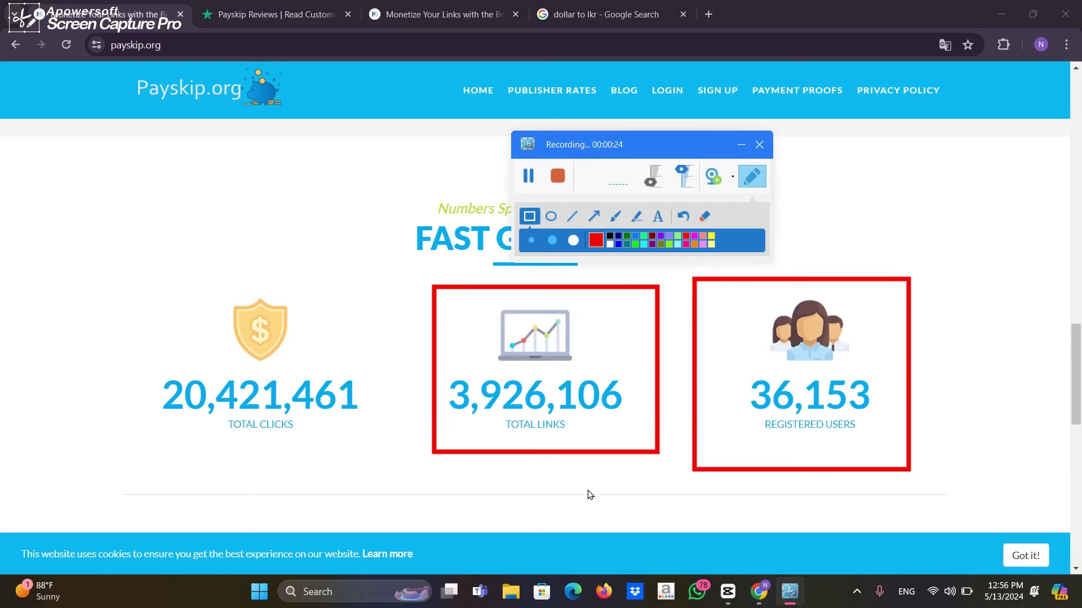
mouse_move(371, 319)
left_mouse_down()
mouse_move(117, 482)
mouse_move(181, 445)
left_mouse_up()
left_click(752, 177)
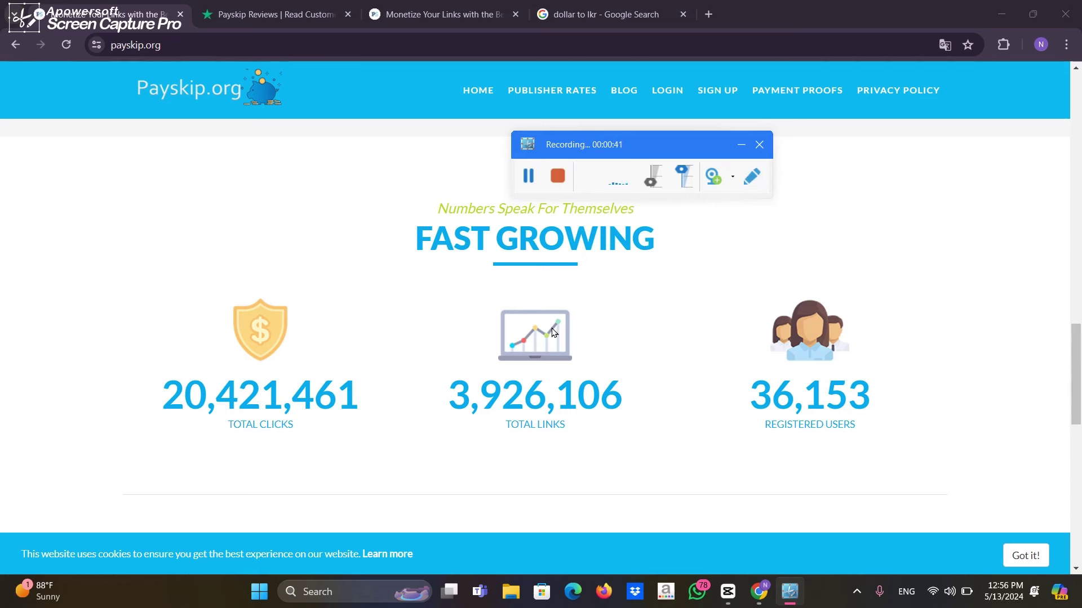
Look through the Payskip.org home page, including the Why Join Us section and the payment options in the footer
scroll(581, 375, "up", 15)
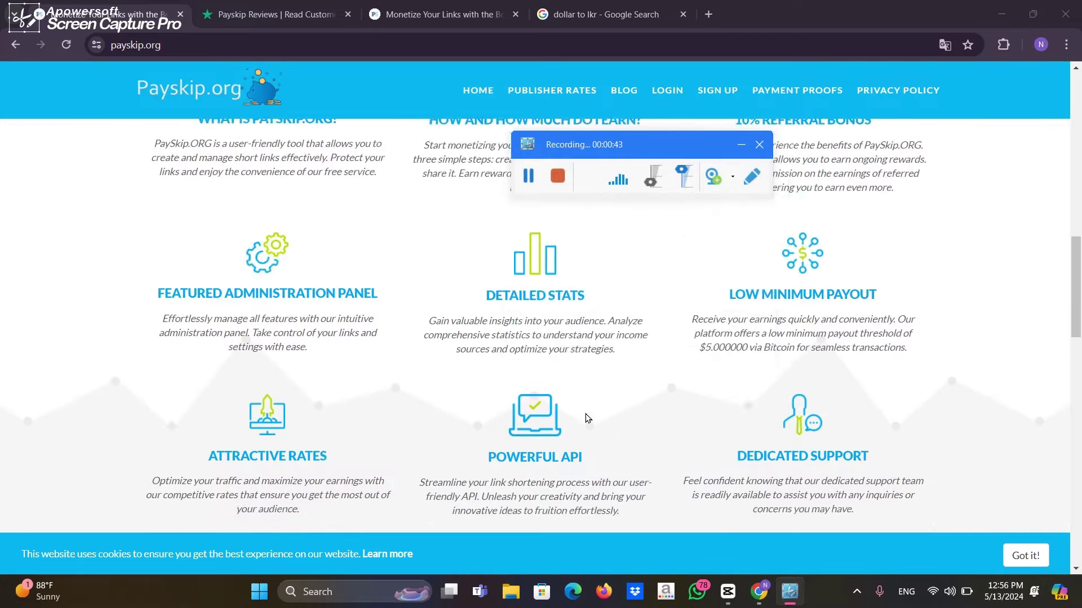
scroll(588, 417, "up", 7)
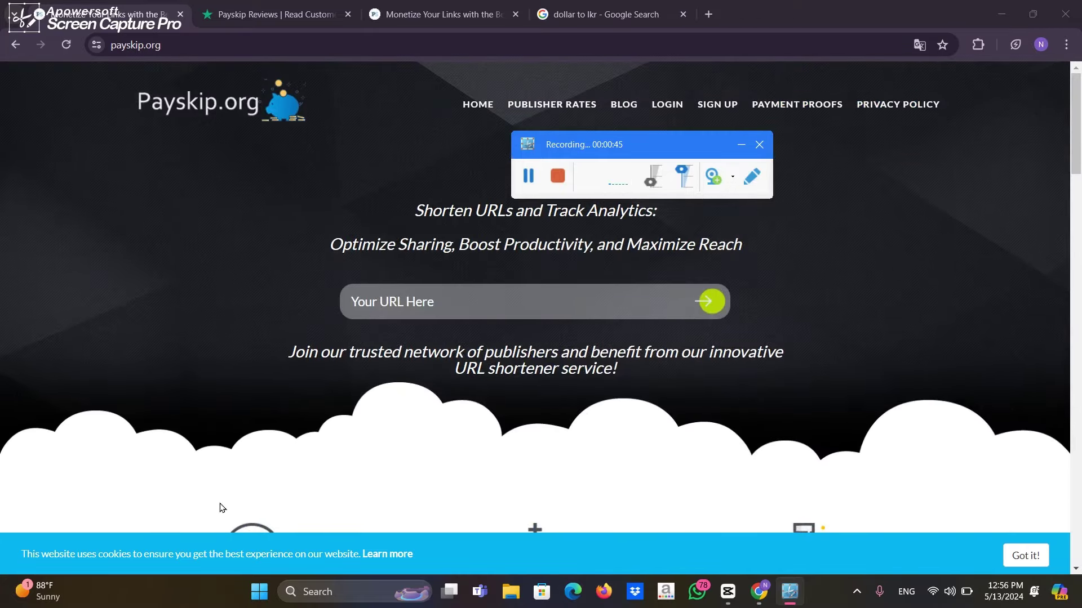
scroll(574, 381, "down", 4)
scroll(713, 301, "down", 15)
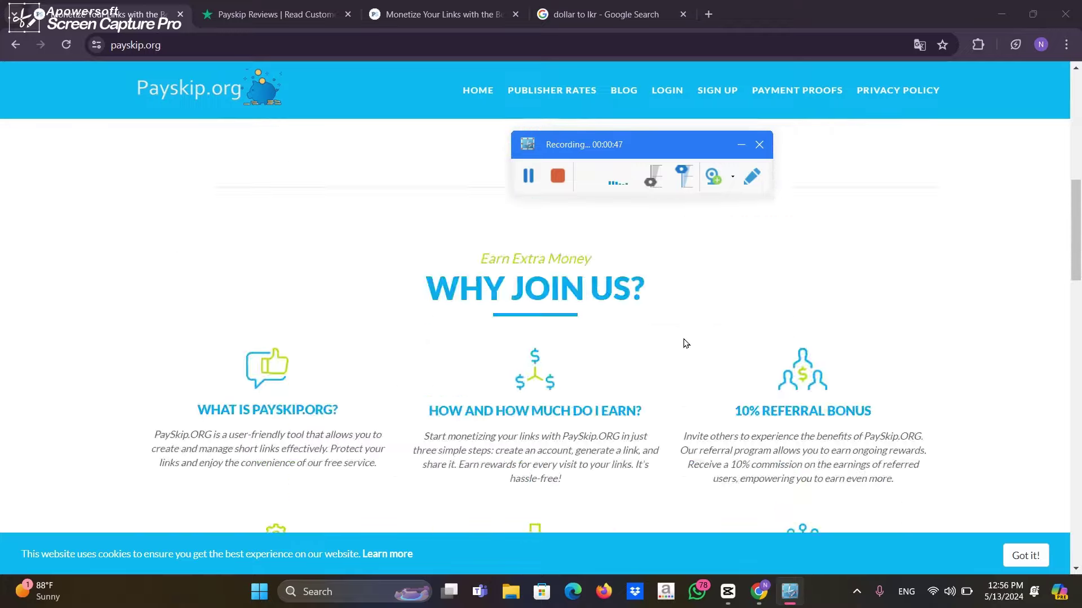
scroll(661, 317, "down", 3)
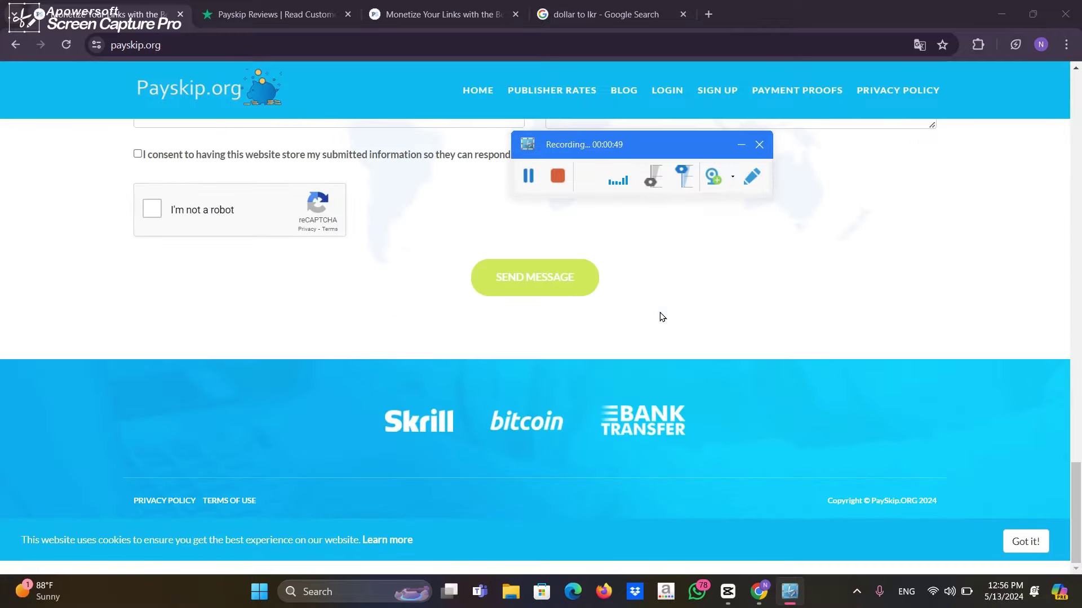
scroll(657, 316, "up", 18)
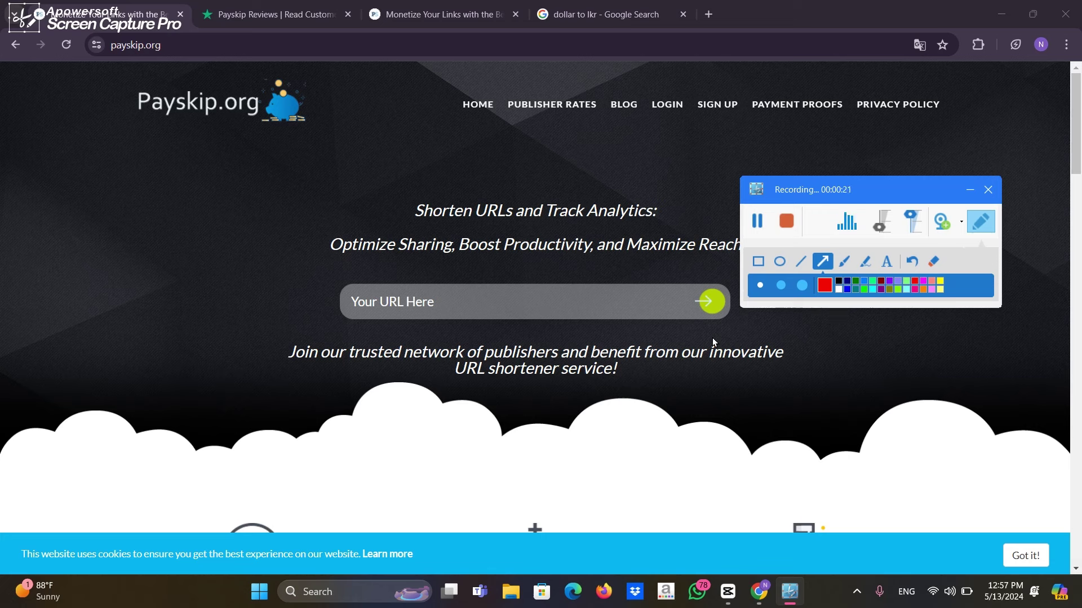
Draw a red arrow of the thickest width pointing at the Sign Up link, replacing the thin arrow
left_click_drag(280, 301, 648, 148)
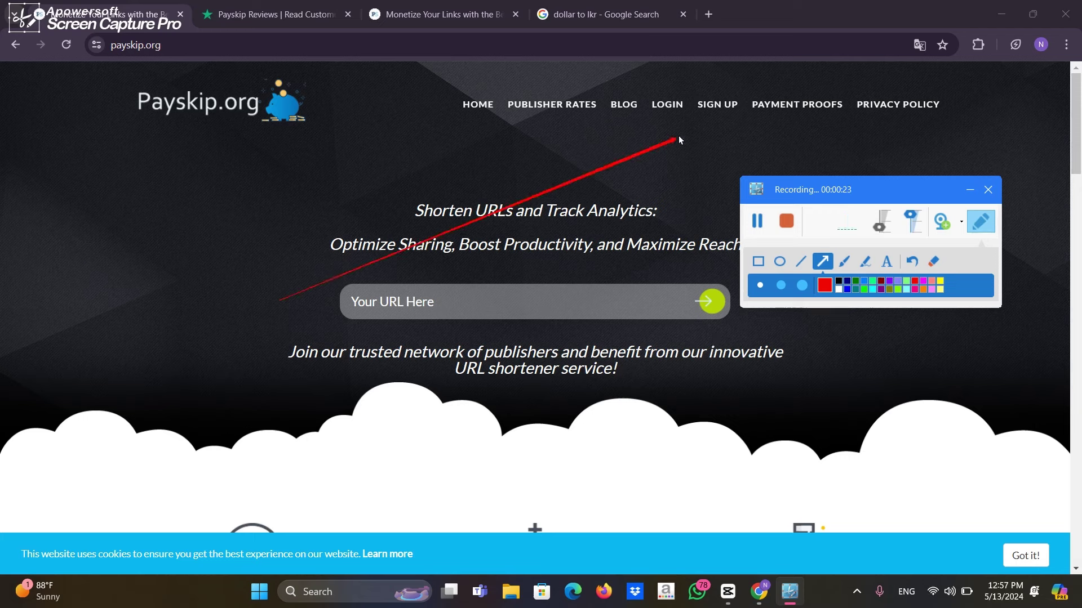
left_click(911, 262)
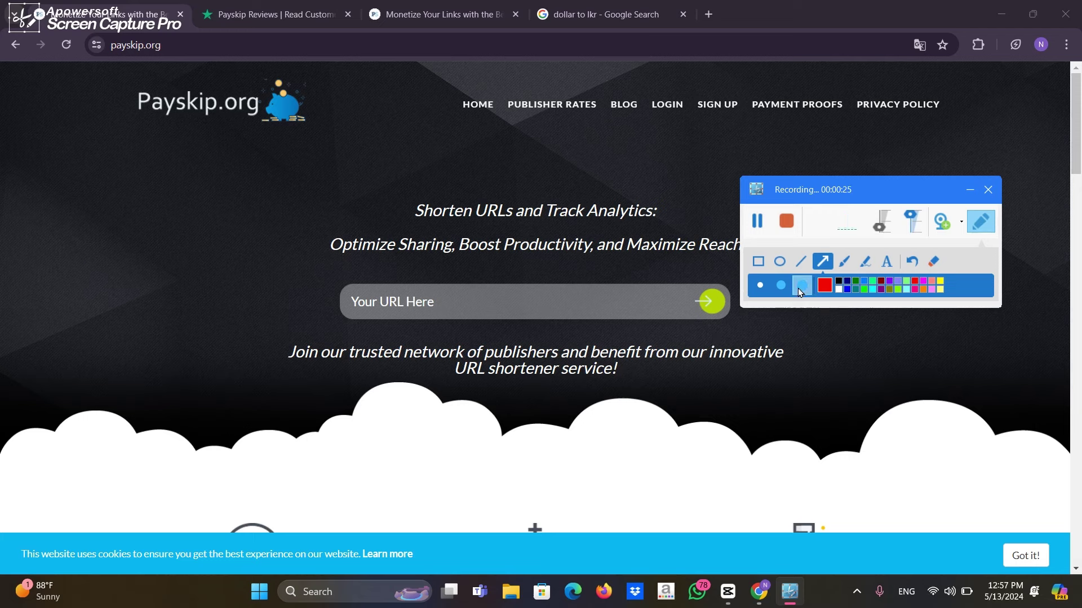
left_click(801, 285)
mouse_move(334, 297)
left_mouse_down()
mouse_move(580, 123)
mouse_move(705, 115)
left_mouse_up()
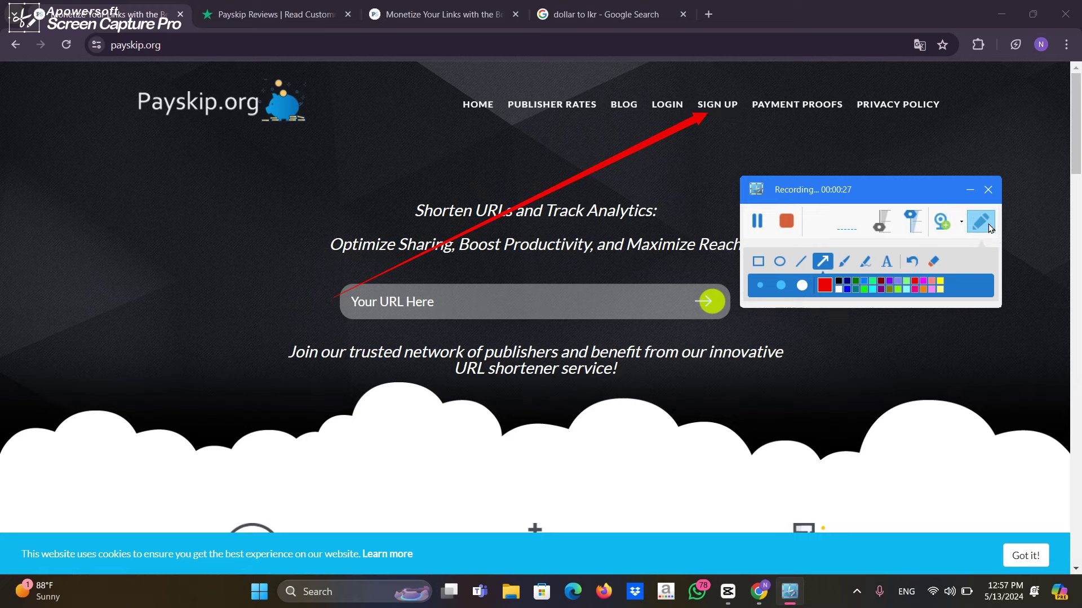
Clear the annotations, open the sign-up page and dismiss the advertising banner
left_click(990, 228)
left_click(717, 103)
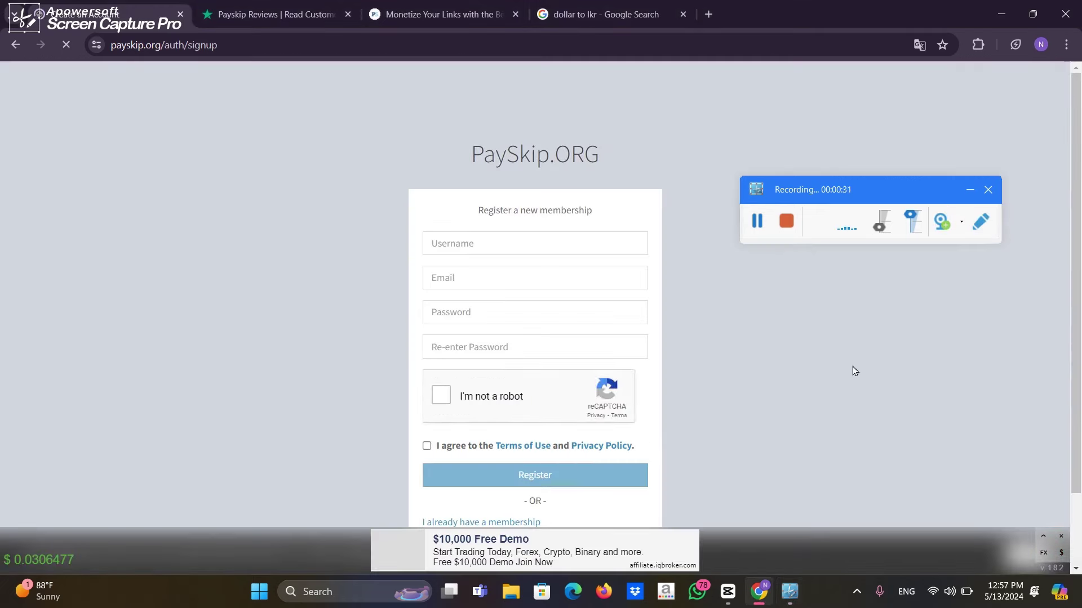
left_click(1060, 536)
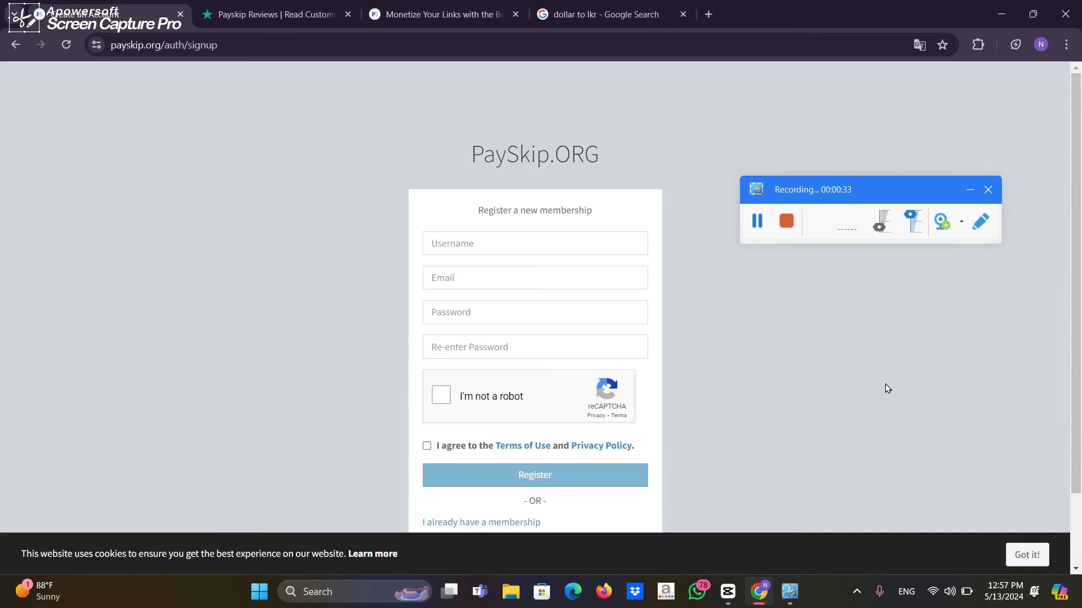
Mark the Username field with a red rectangle and a red arrow pointing at it
left_click(980, 221)
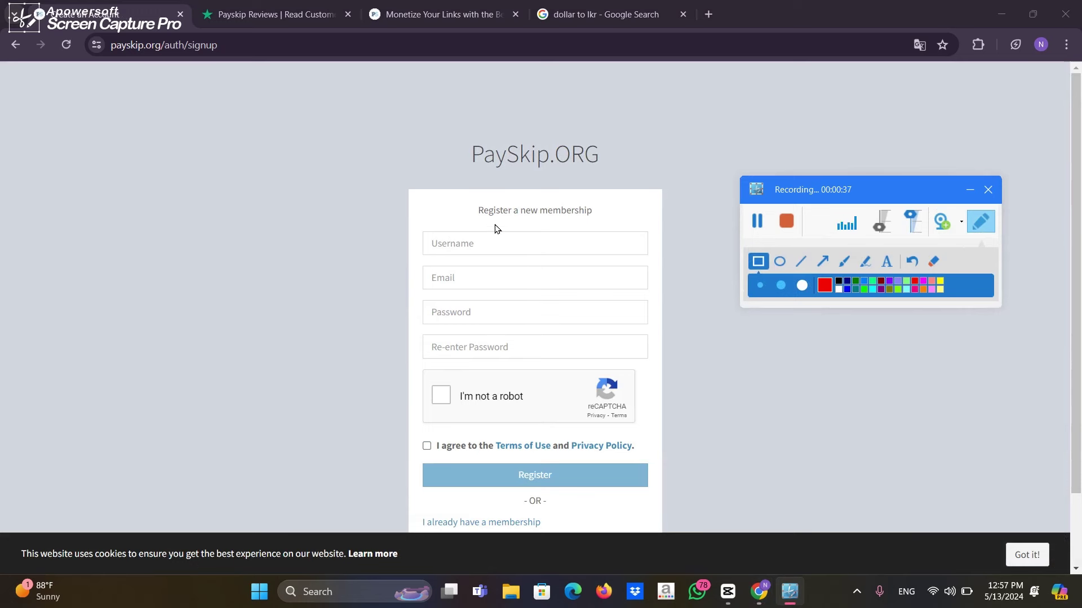
left_click_drag(521, 227, 426, 260)
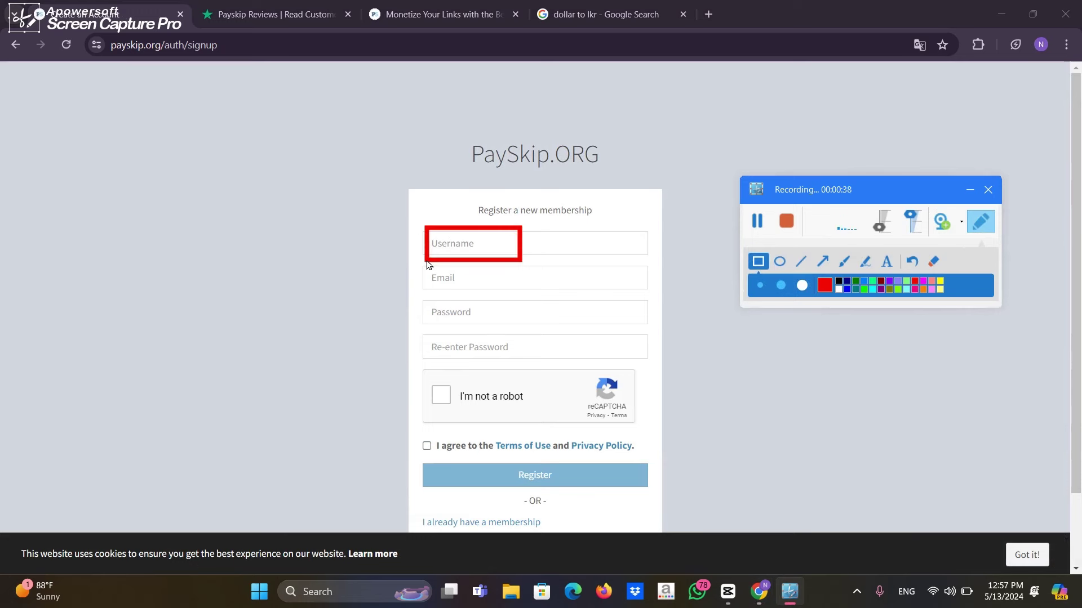
left_click(821, 260)
left_click_drag(756, 77, 529, 234)
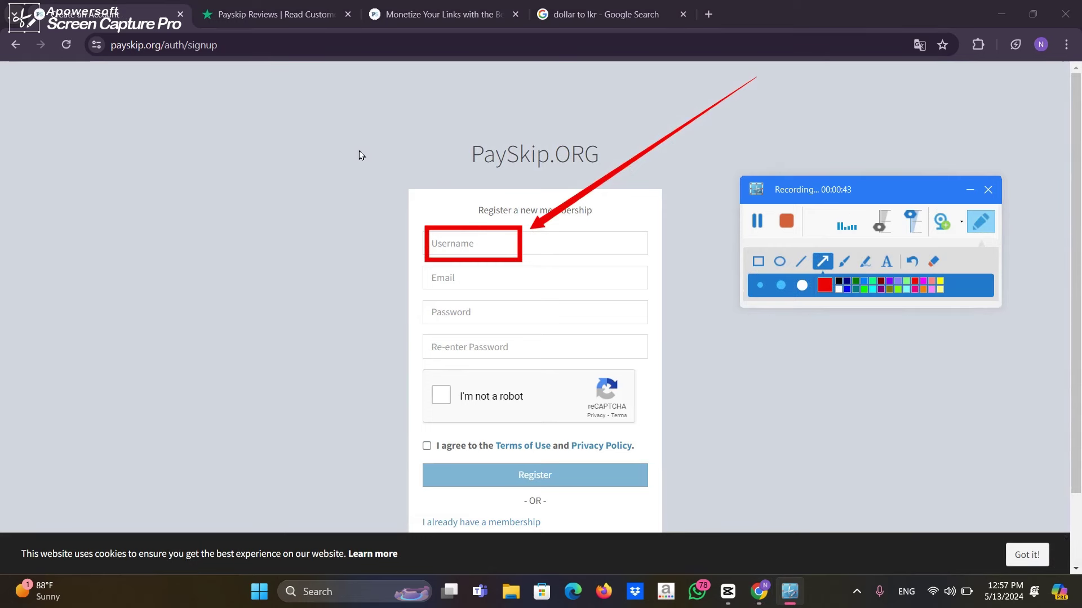
Mark the Email field with a red rectangle and a red arrow pointing at it
left_click(757, 264)
mouse_move(494, 265)
left_mouse_down()
mouse_move(452, 292)
mouse_move(407, 295)
left_mouse_up()
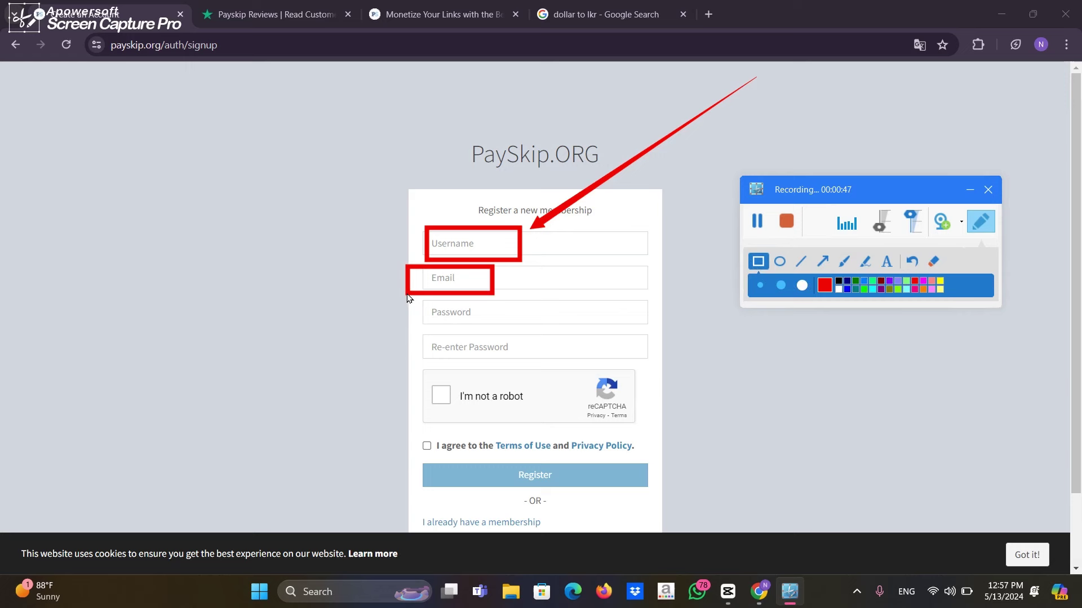
left_click(823, 261)
left_click_drag(779, 142, 541, 271)
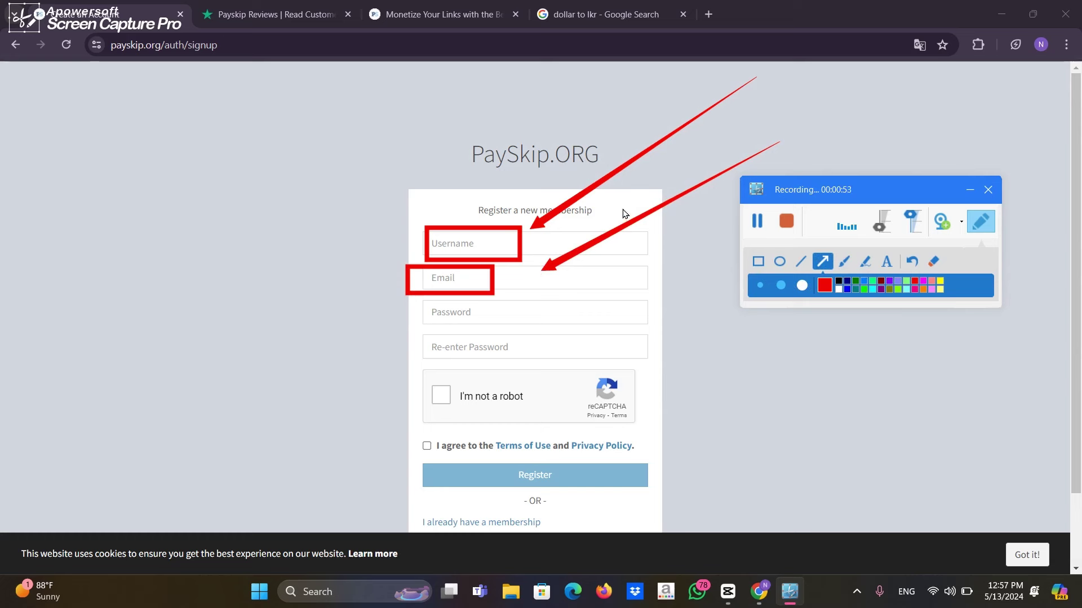
Frame the Password and Re-enter Password fields in one red rectangle and point a red arrow at each
left_click(757, 261)
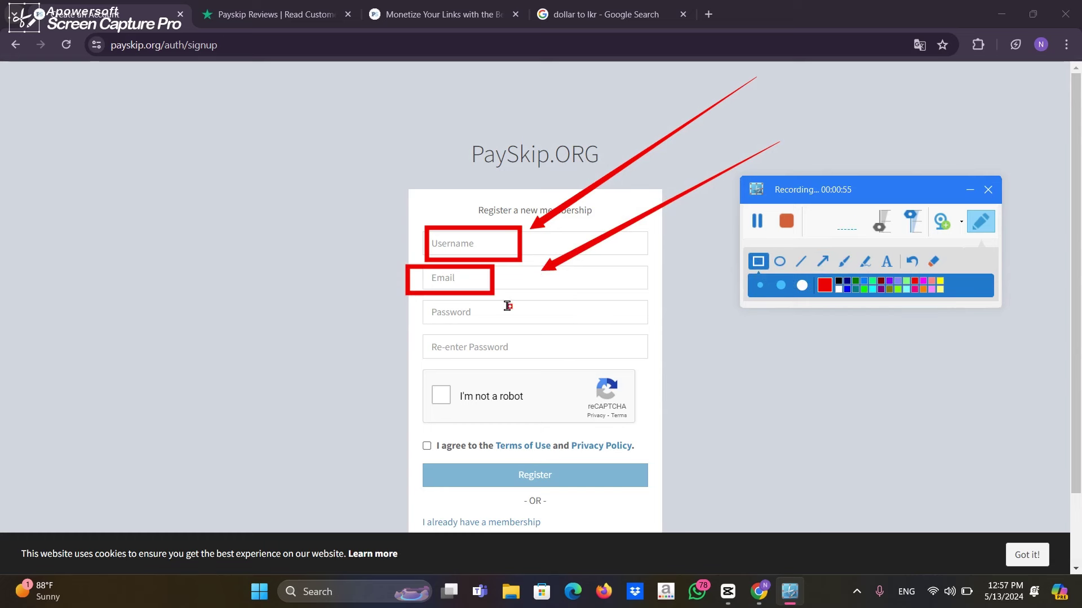
mouse_move(507, 306)
left_mouse_down()
mouse_move(418, 331)
mouse_move(422, 372)
left_mouse_up()
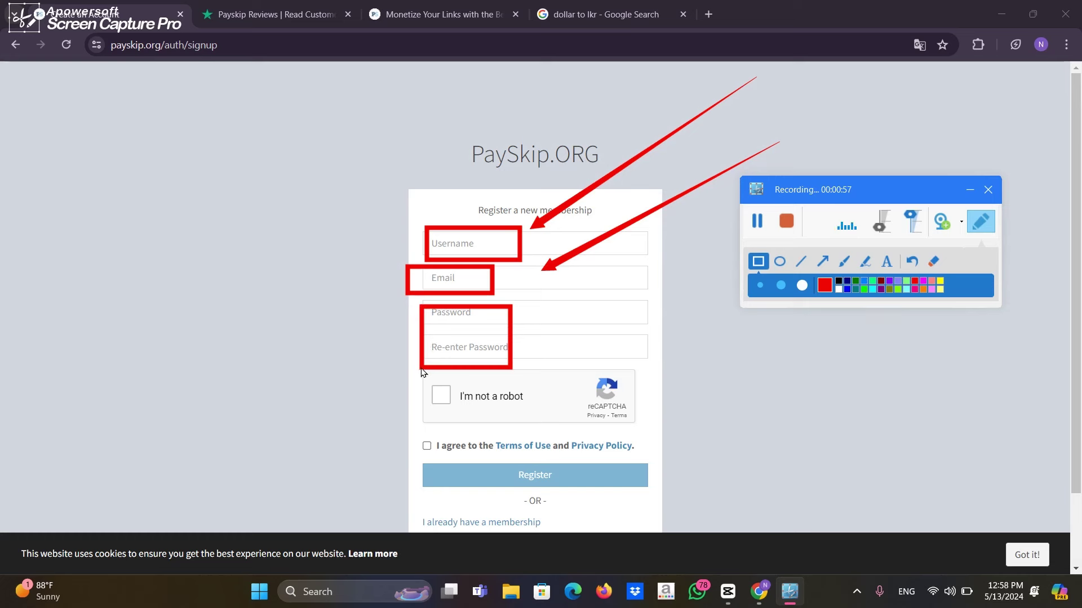
left_click(822, 261)
left_click_drag(628, 259, 516, 324)
left_click_drag(624, 304, 519, 349)
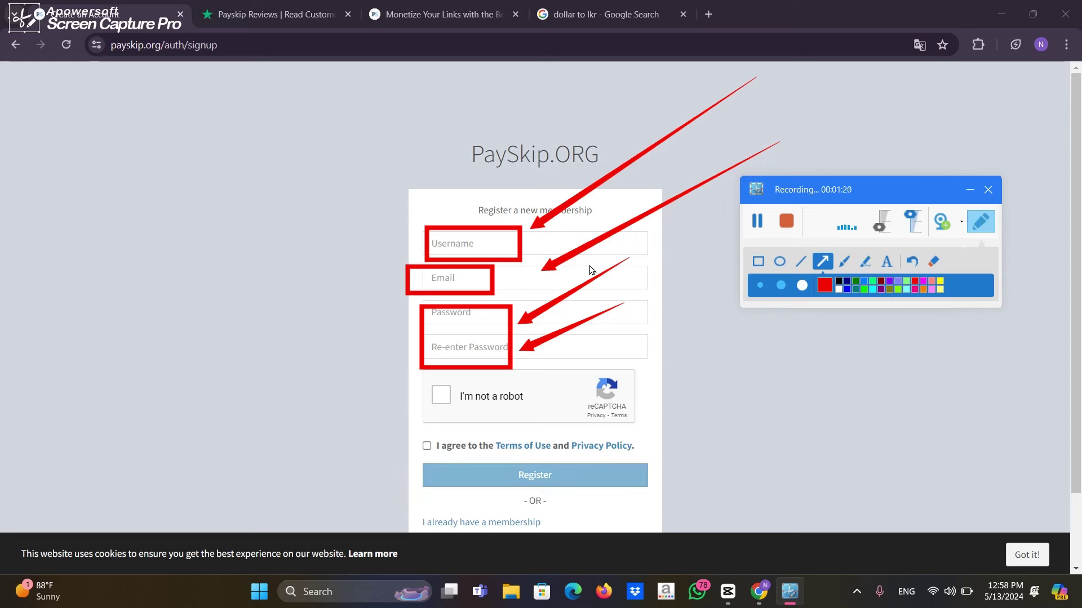
Point a red arrow at the "I'm not a robot" checkbox, clear the annotations and tick the checkbox
left_click_drag(179, 374, 439, 401)
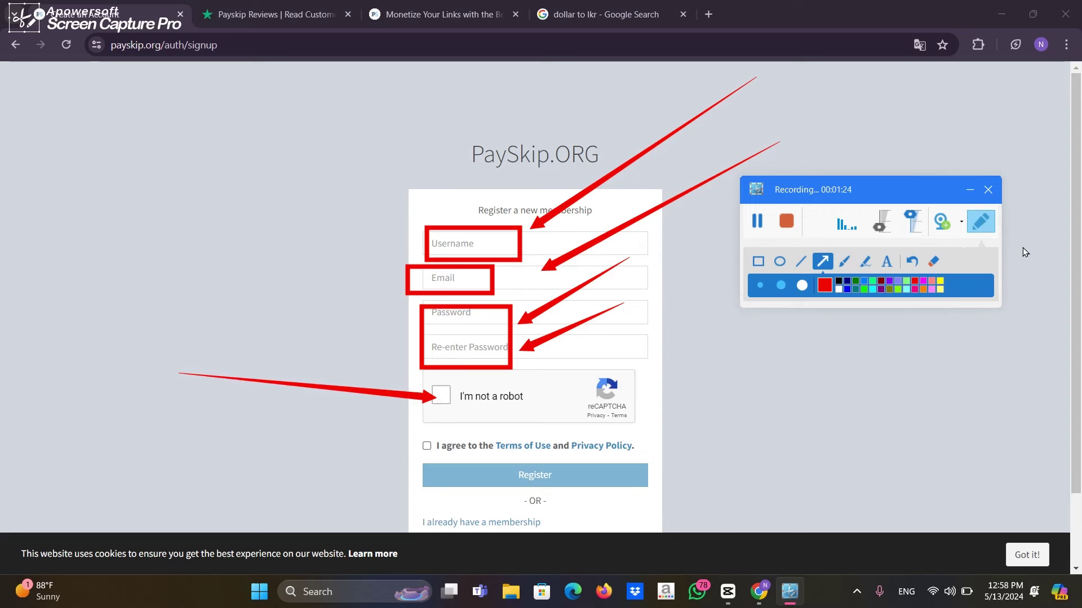
left_click(979, 231)
left_click(442, 395)
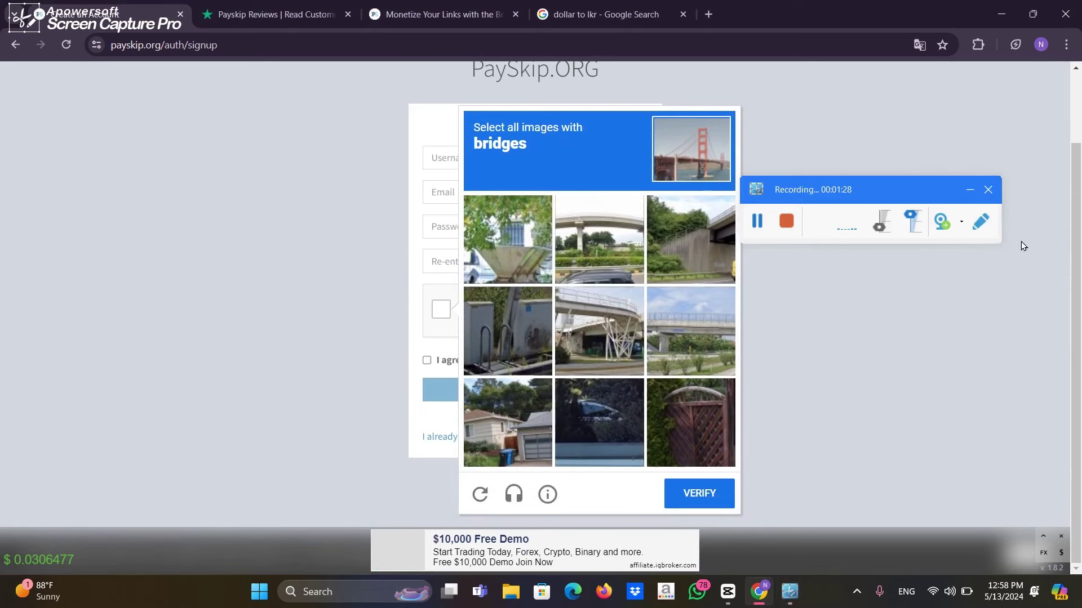
Frame the sample bridge picture and the image grid with red rectangles, moving the recorder toolbar clear of the challenge
left_click(969, 222)
left_click(758, 264)
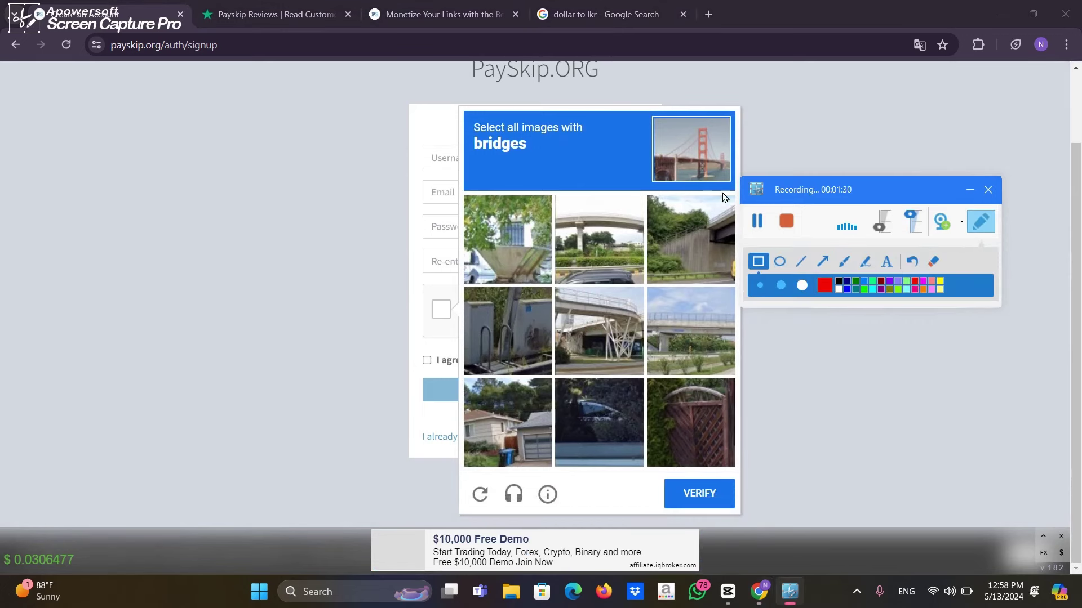
left_click_drag(749, 95, 637, 183)
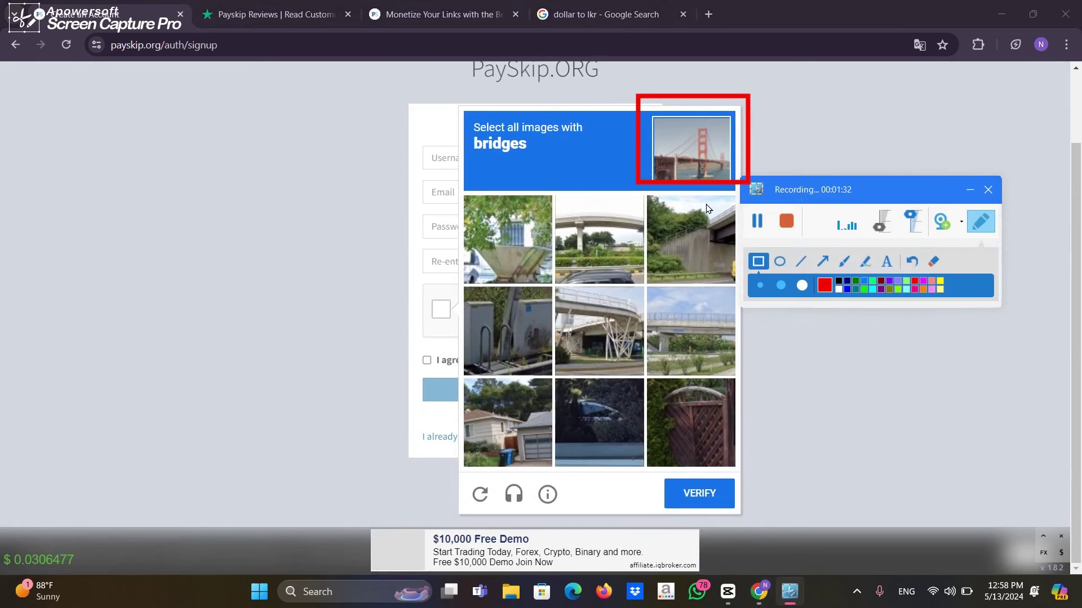
mouse_move(920, 189)
left_mouse_down()
mouse_move(880, 285)
mouse_move(778, 333)
mouse_move(610, 333)
mouse_move(246, 228)
left_mouse_up()
left_click_drag(804, 205, 368, 449)
Clear the annotations and select the three images showing bridges in the challenge
left_click(312, 265)
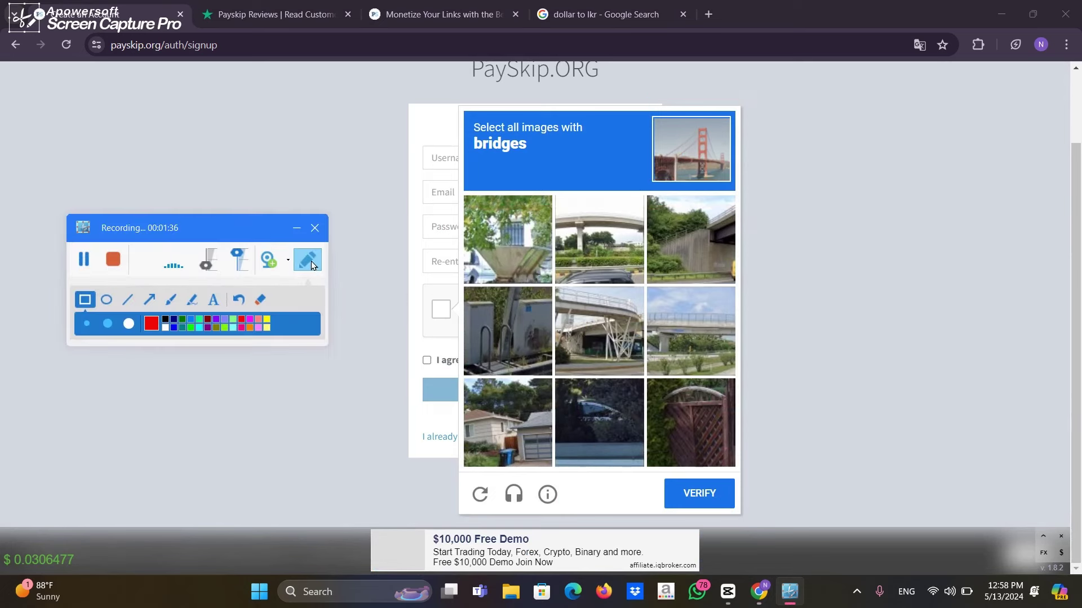
left_click(611, 235)
left_click(604, 314)
left_click(670, 320)
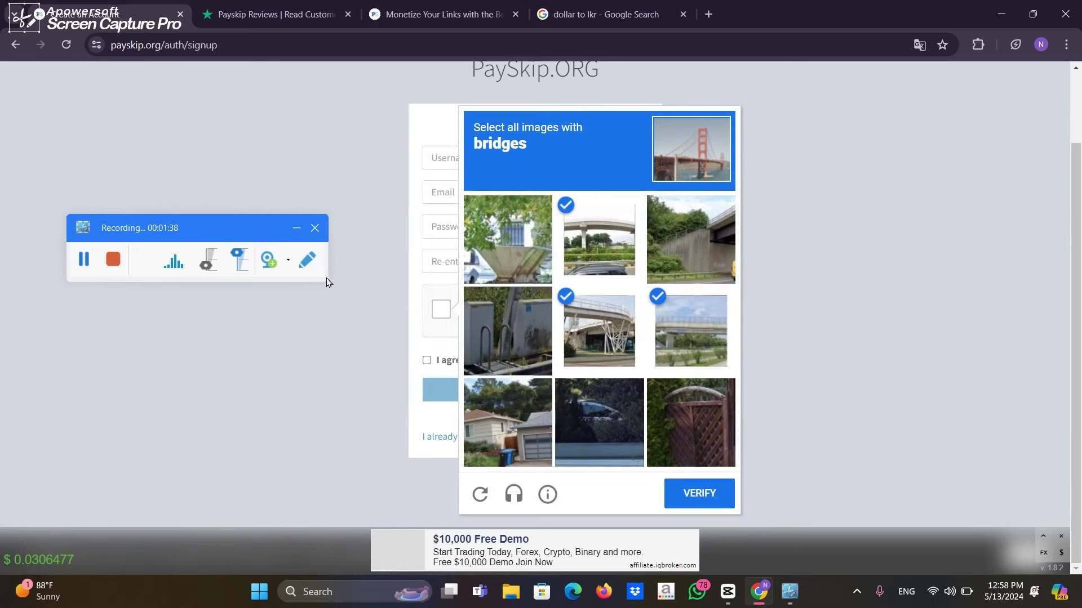
Point a red arrow at the Verify button, clear the annotation and submit the image selection for verification
left_click(307, 259)
left_click(128, 300)
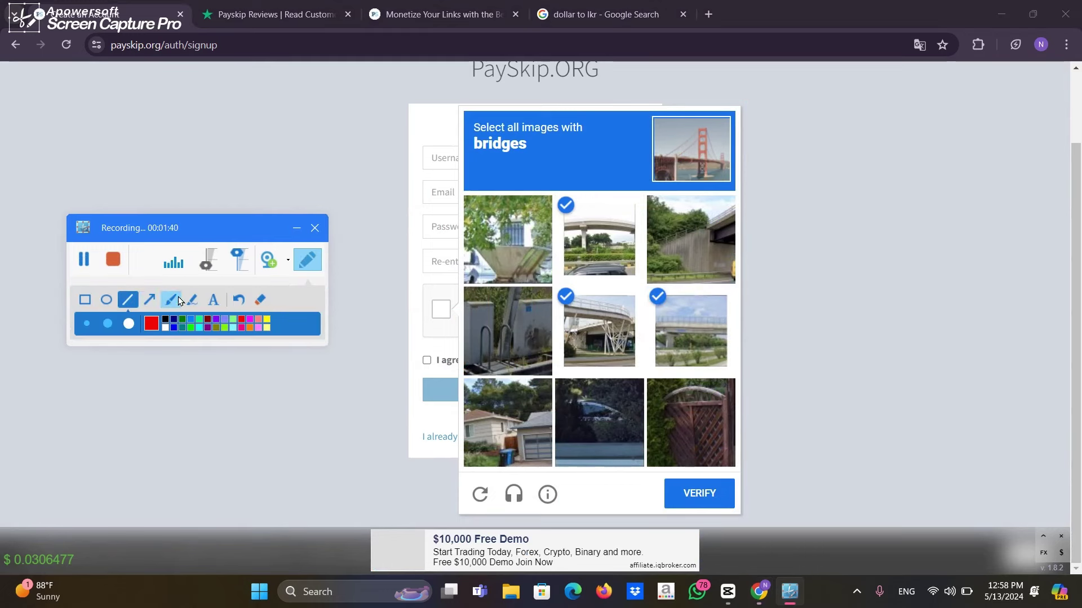
left_click(150, 299)
mouse_move(338, 182)
left_mouse_down()
mouse_move(359, 214)
mouse_move(678, 477)
left_mouse_up()
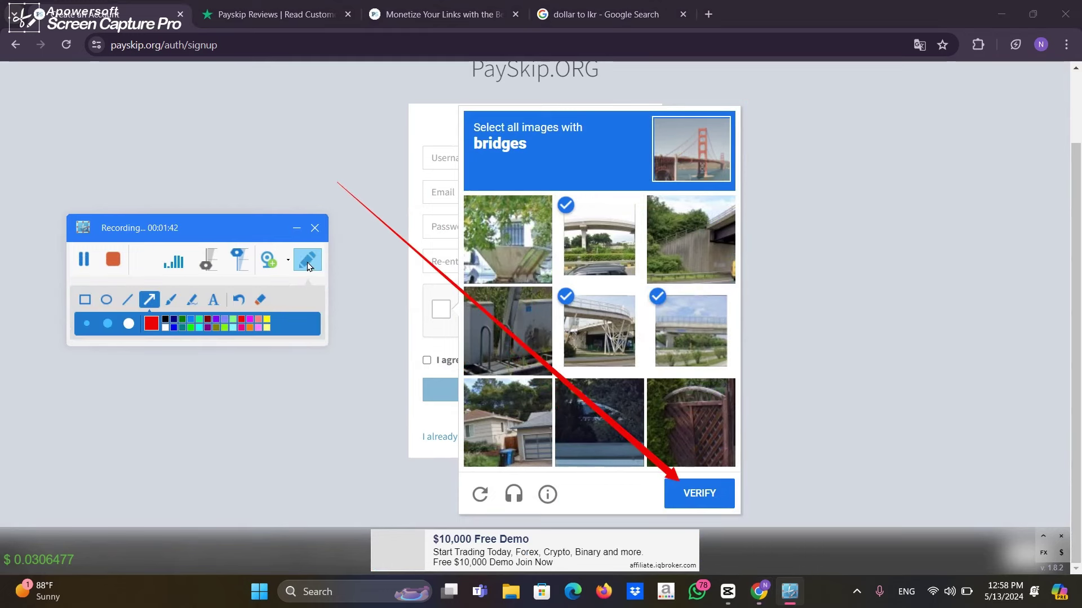
left_click(308, 263)
left_click(683, 495)
Mark the terms agreement checkbox with a red rectangle and arrow, clear the annotations and tick the checkbox
left_click(317, 263)
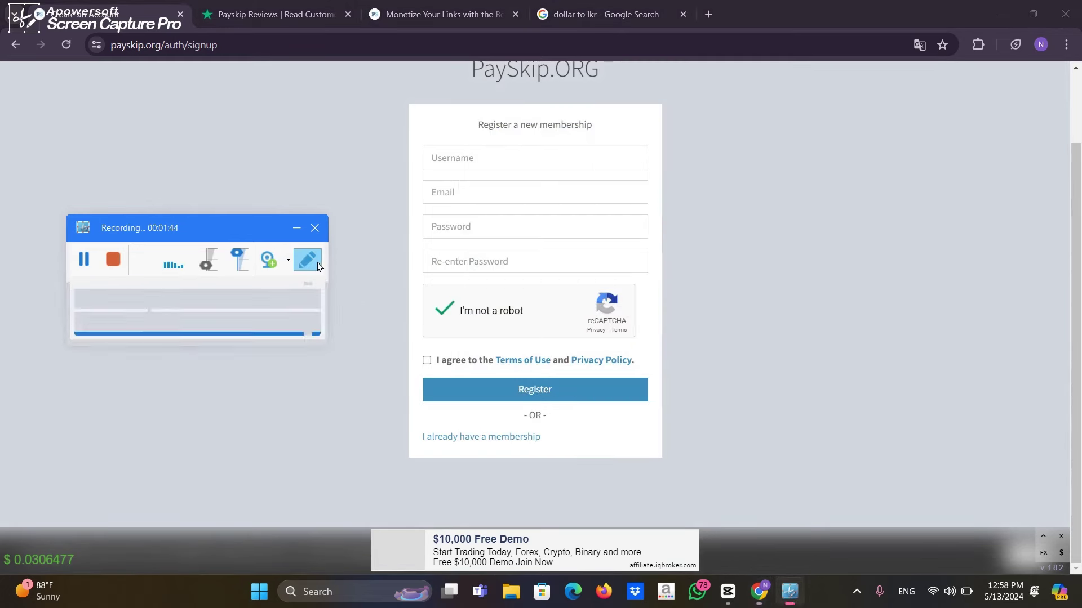
left_click(85, 300)
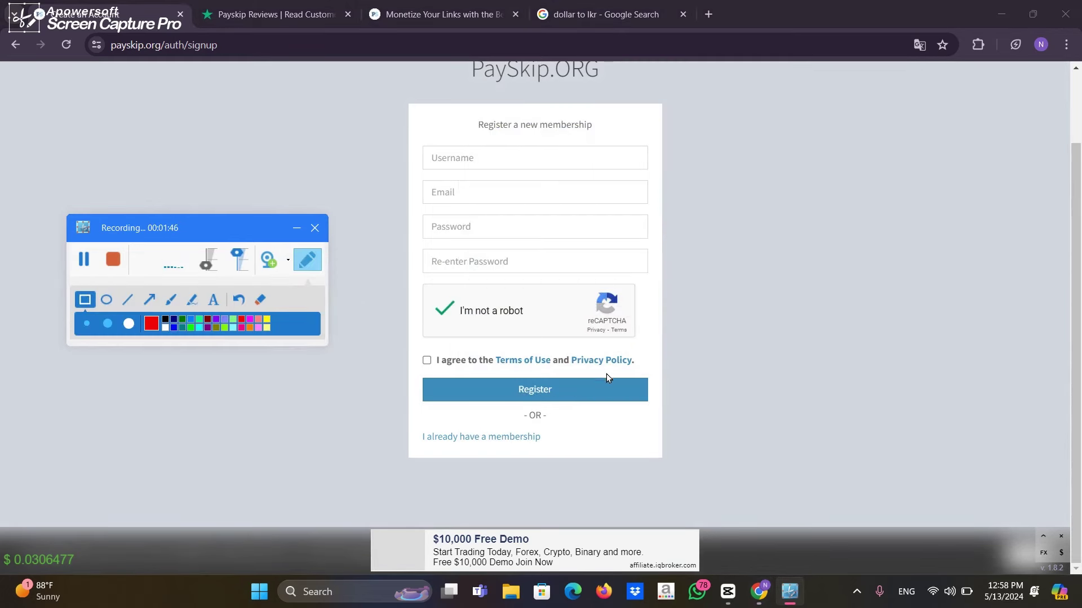
left_click_drag(502, 340, 417, 372)
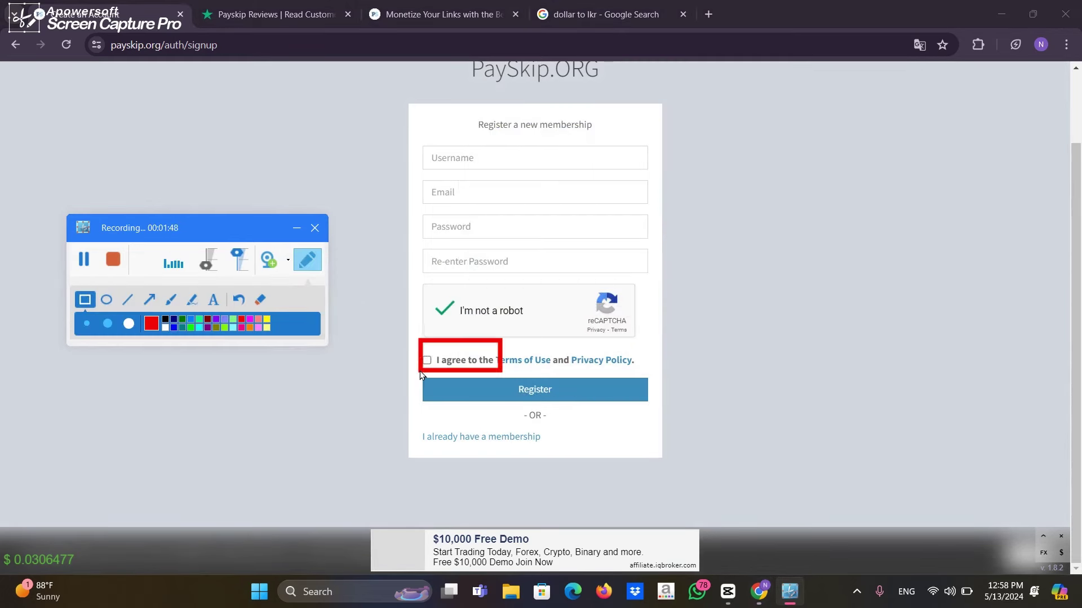
left_click(150, 299)
mouse_move(325, 141)
left_mouse_down()
mouse_move(420, 313)
mouse_move(431, 357)
mouse_move(424, 351)
left_mouse_up()
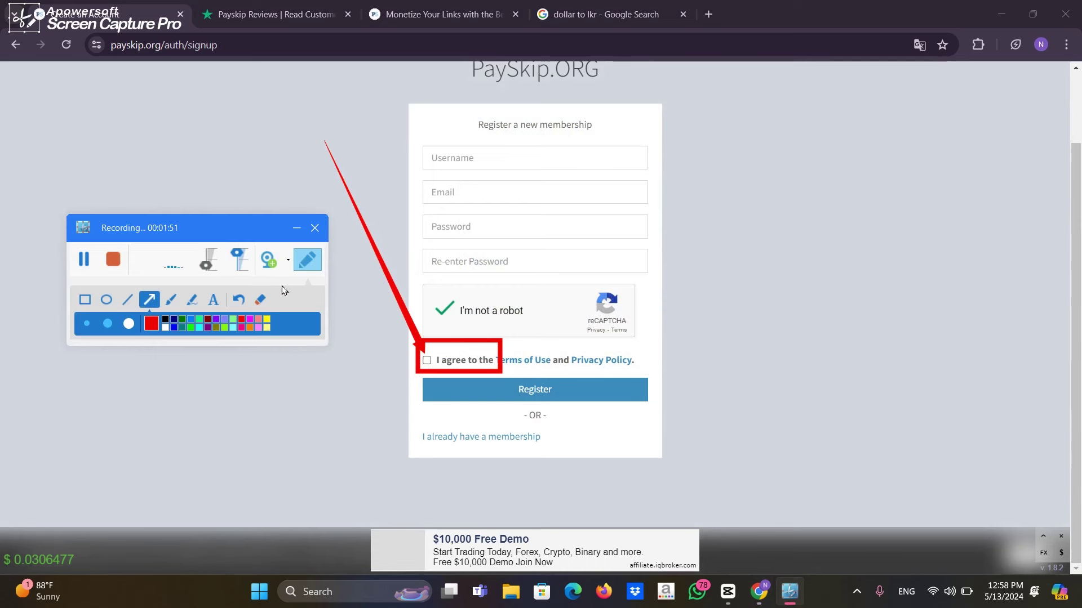
left_click(307, 259)
left_click(427, 361)
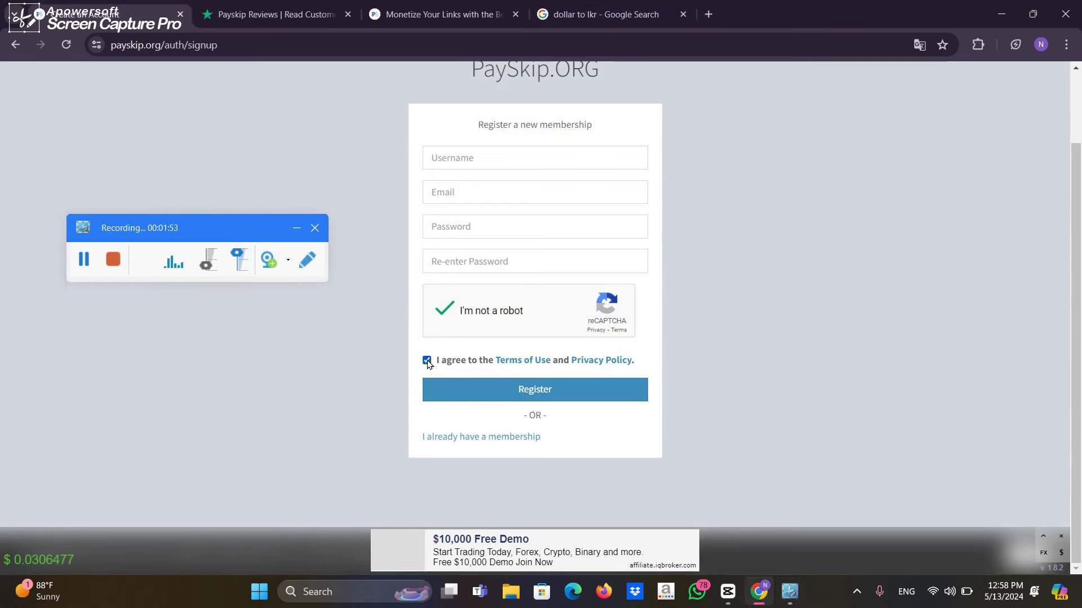
Mark the Register button with a red rectangle and a red arrow, clear the annotations and pause the recording
left_click(308, 260)
left_click(84, 299)
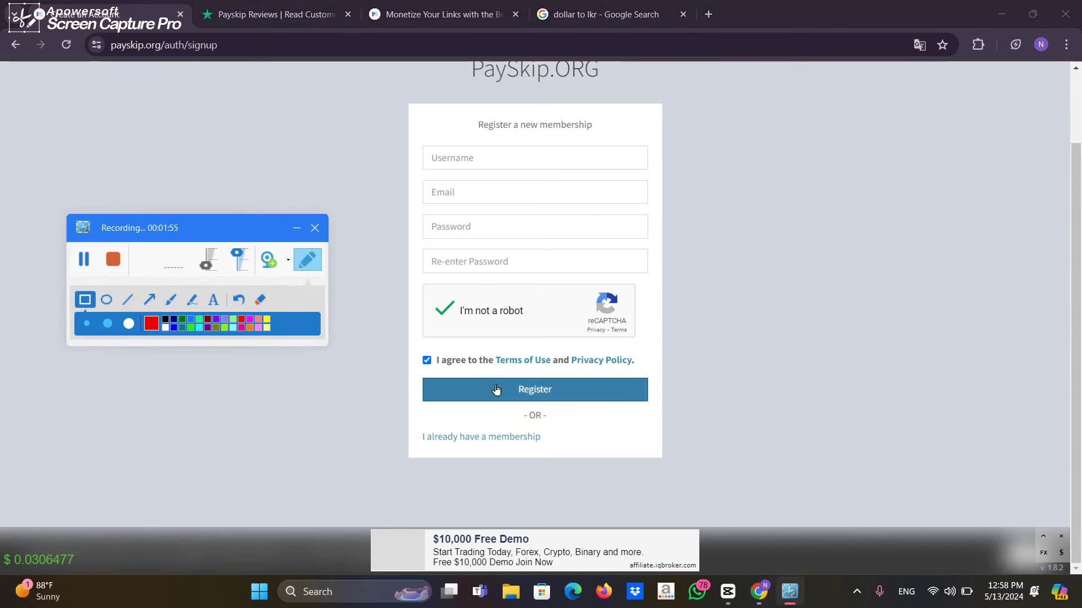
left_click_drag(614, 379, 439, 410)
left_click(149, 299)
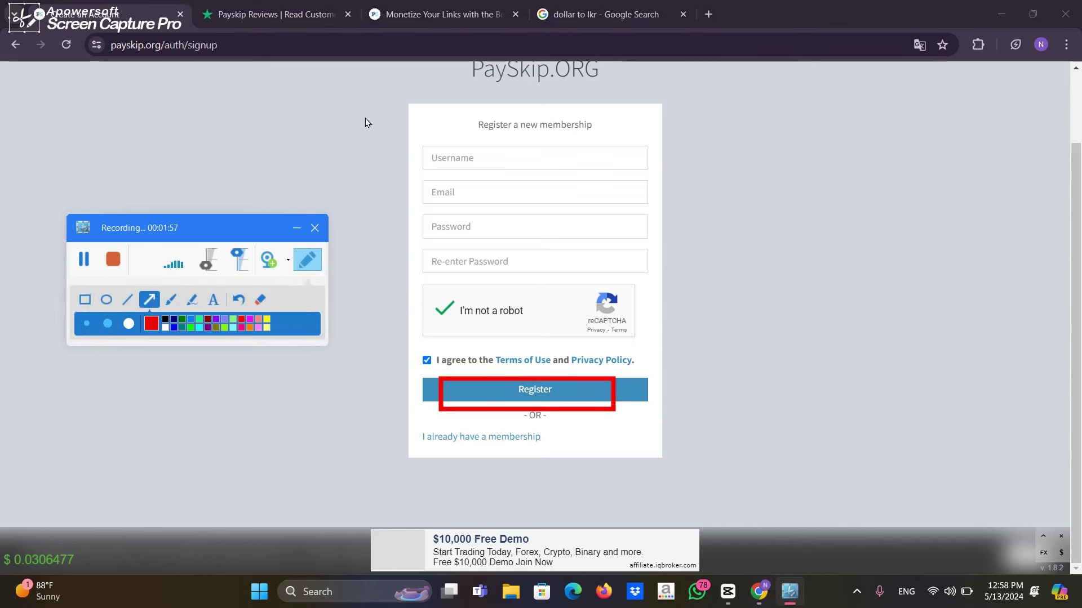
left_click_drag(367, 123, 471, 376)
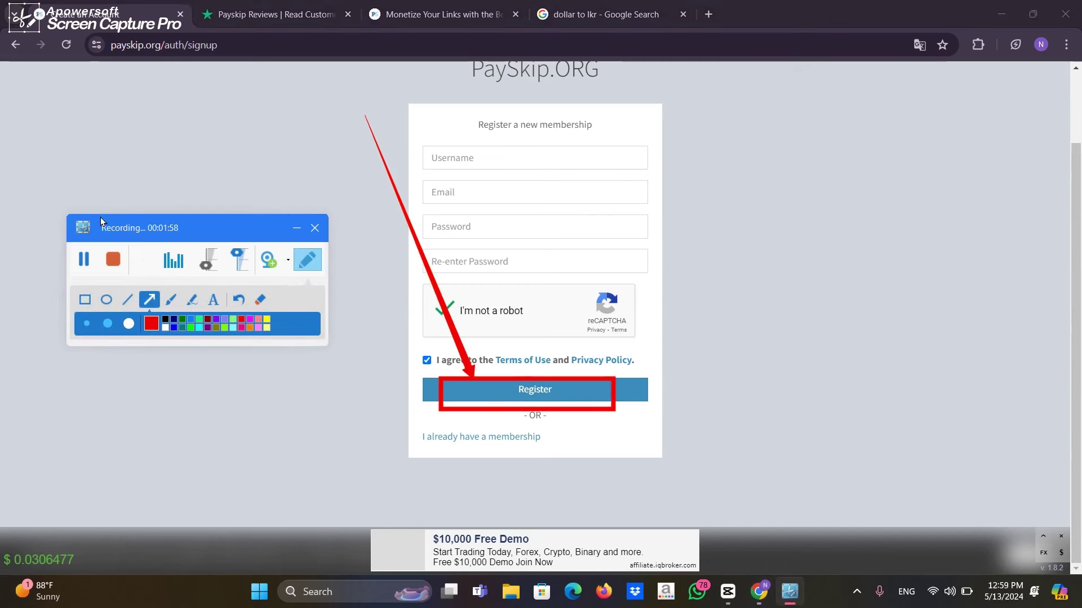
left_click(307, 260)
left_click(84, 258)
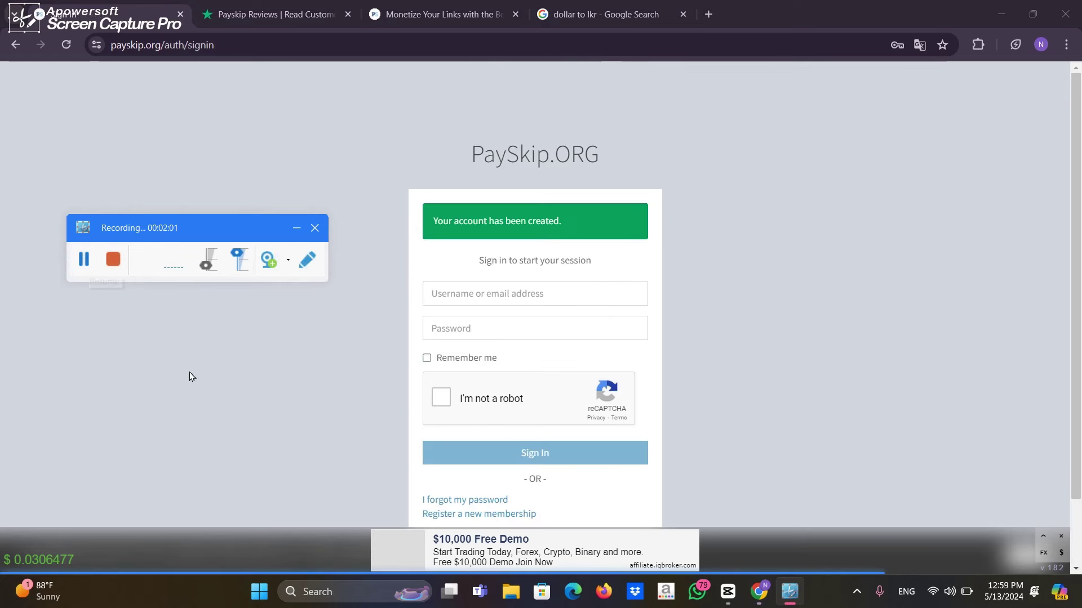
Frame the account-created message and the sign-in form with red rectangles, and undo both rectangles
left_click(308, 260)
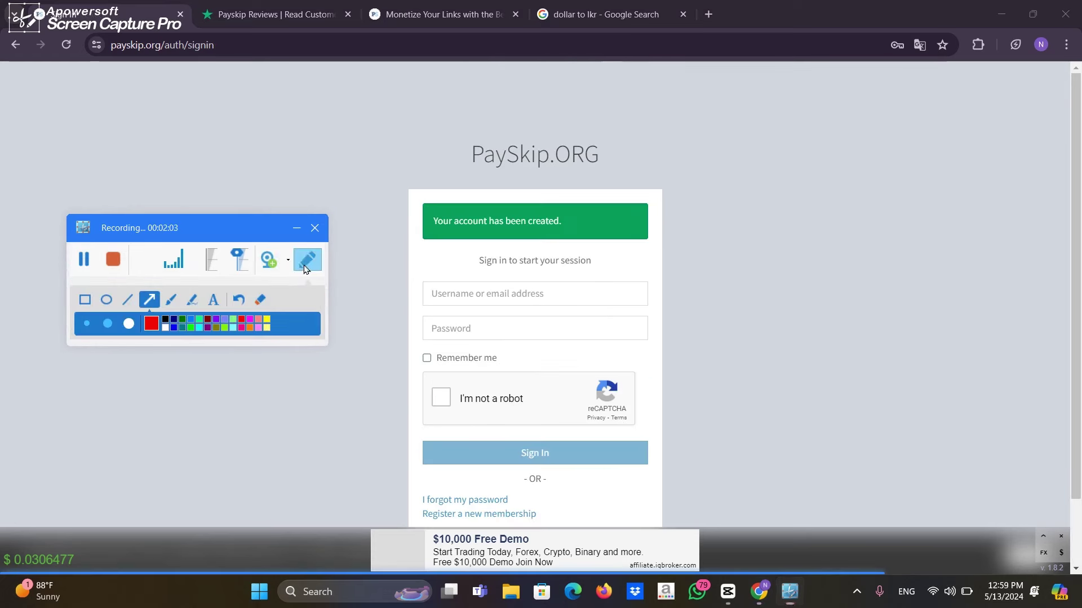
left_click(88, 303)
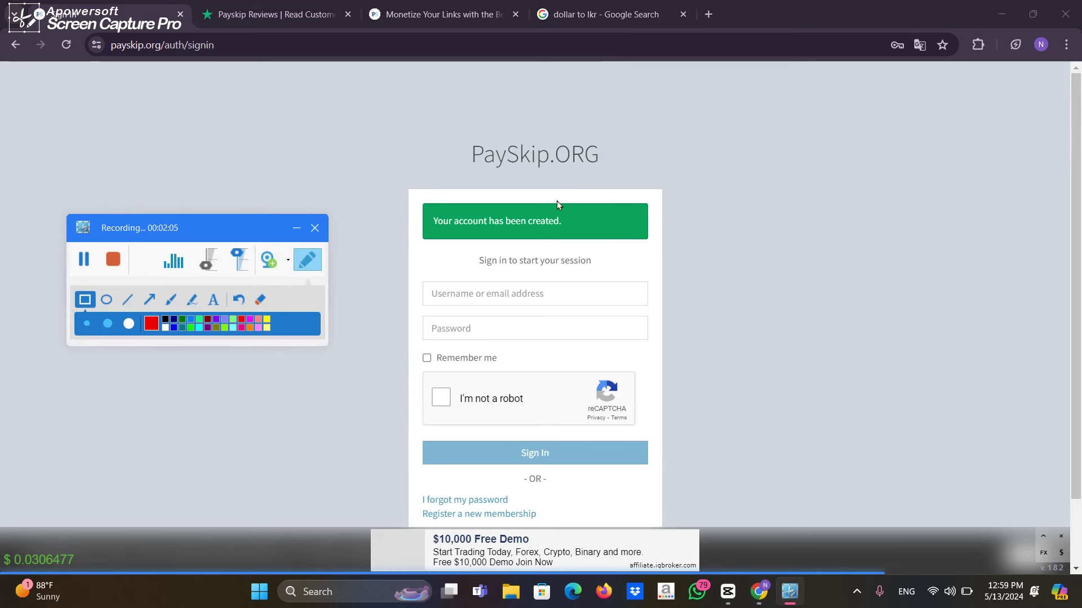
left_click_drag(607, 191, 397, 238)
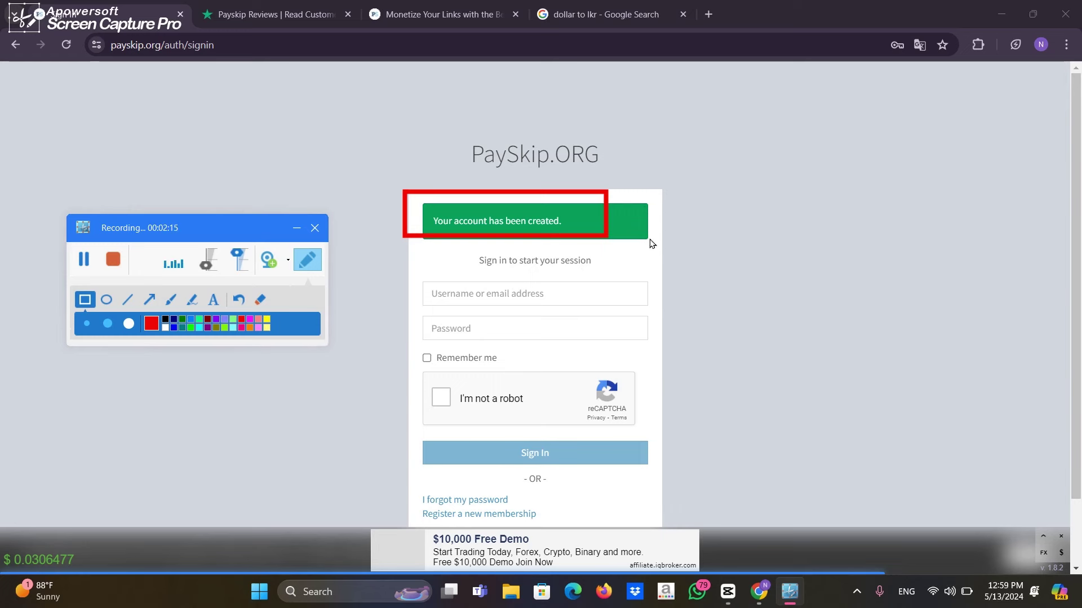
mouse_move(661, 274)
left_mouse_down()
mouse_move(526, 405)
mouse_move(397, 466)
left_mouse_up()
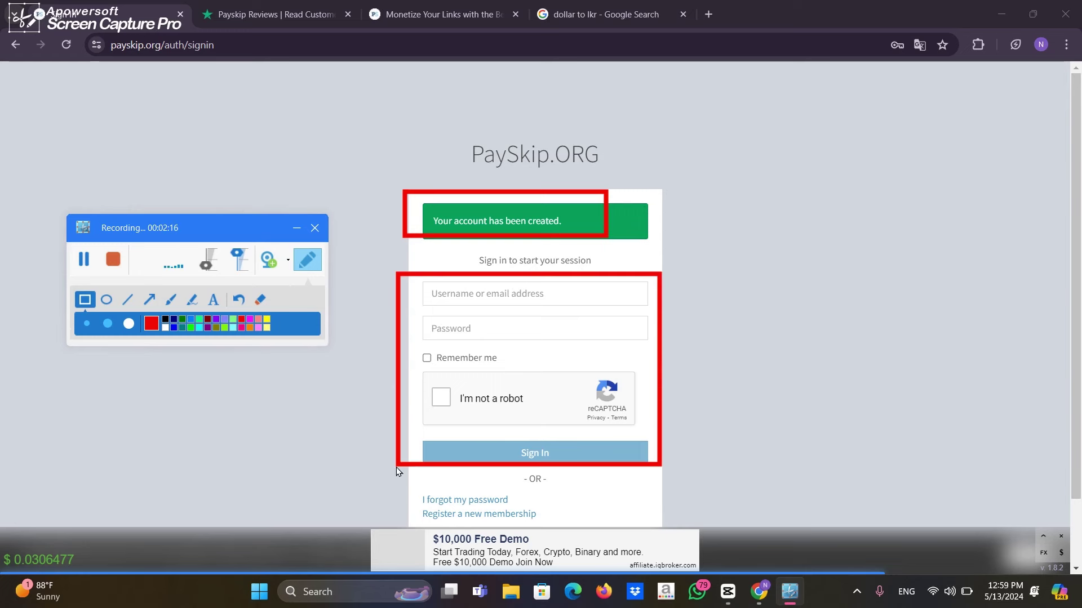
double_click(240, 303)
Point red arrows at the username, password, Remember me and reCAPTCHA fields of the sign-in form, and clear the annotations
left_click(149, 299)
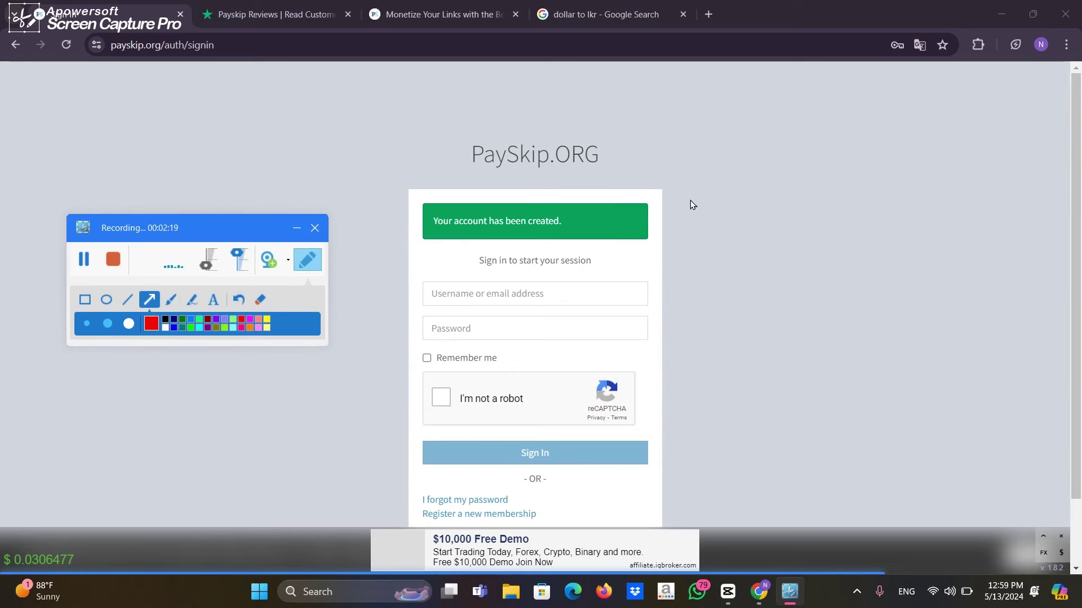
mouse_move(732, 165)
left_mouse_down()
mouse_move(647, 234)
mouse_move(539, 297)
left_mouse_up()
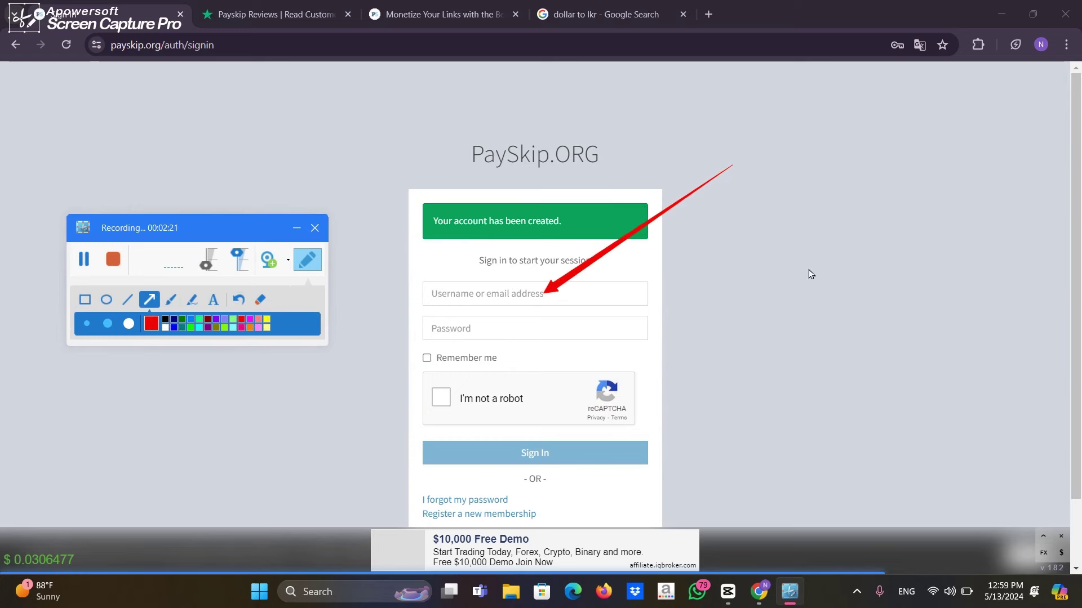
mouse_move(791, 222)
left_mouse_down()
mouse_move(654, 293)
mouse_move(488, 325)
left_mouse_up()
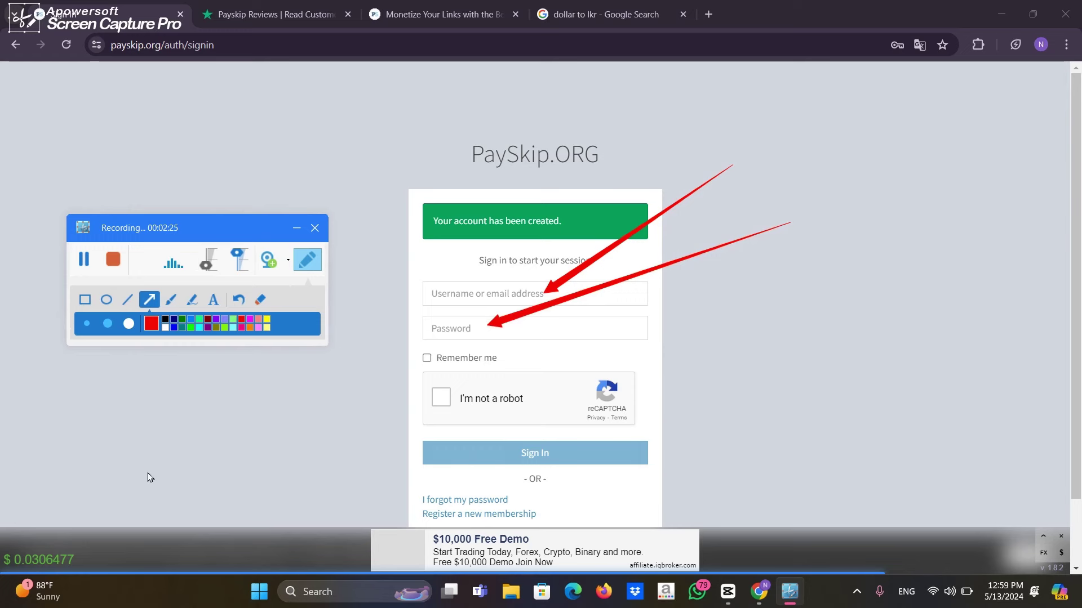
left_click_drag(148, 472, 423, 362)
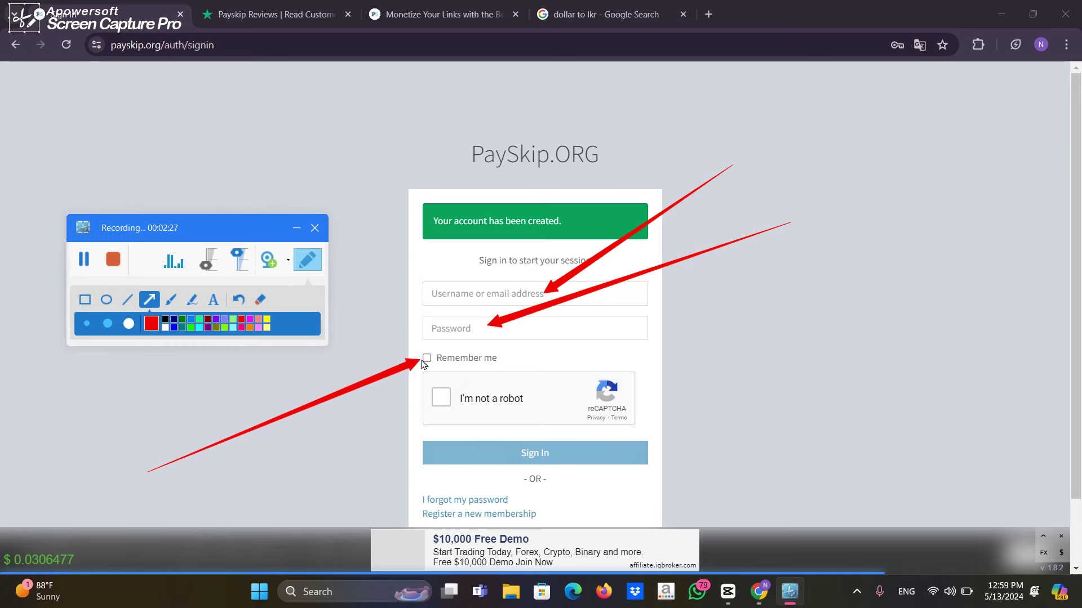
left_click_drag(246, 500, 441, 406)
left_click(313, 270)
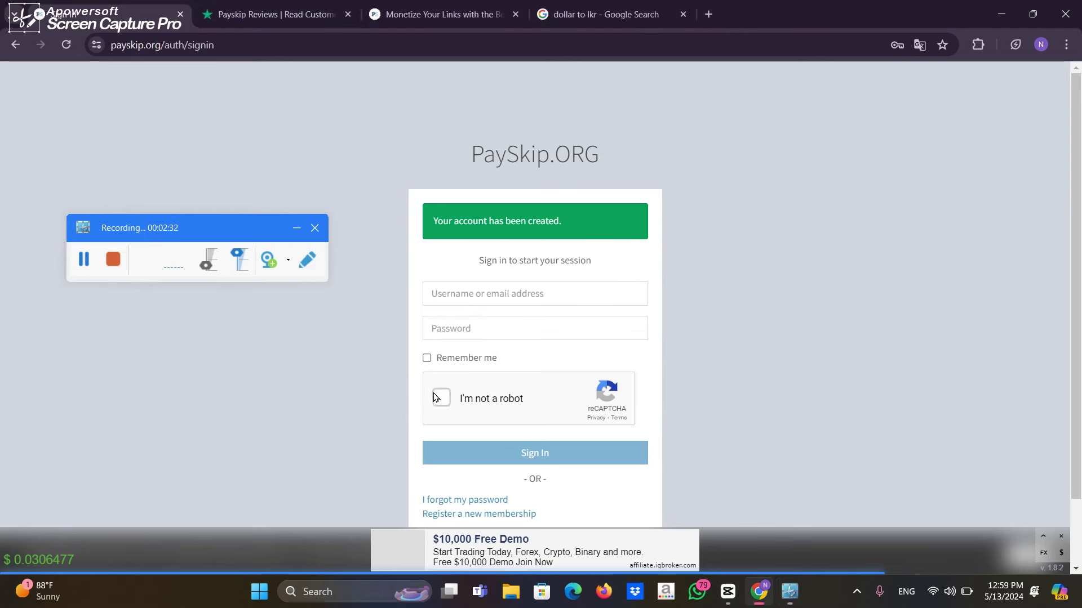
Point a red arrow at the word "bus" in the image challenge and clear the annotation
left_click(307, 259)
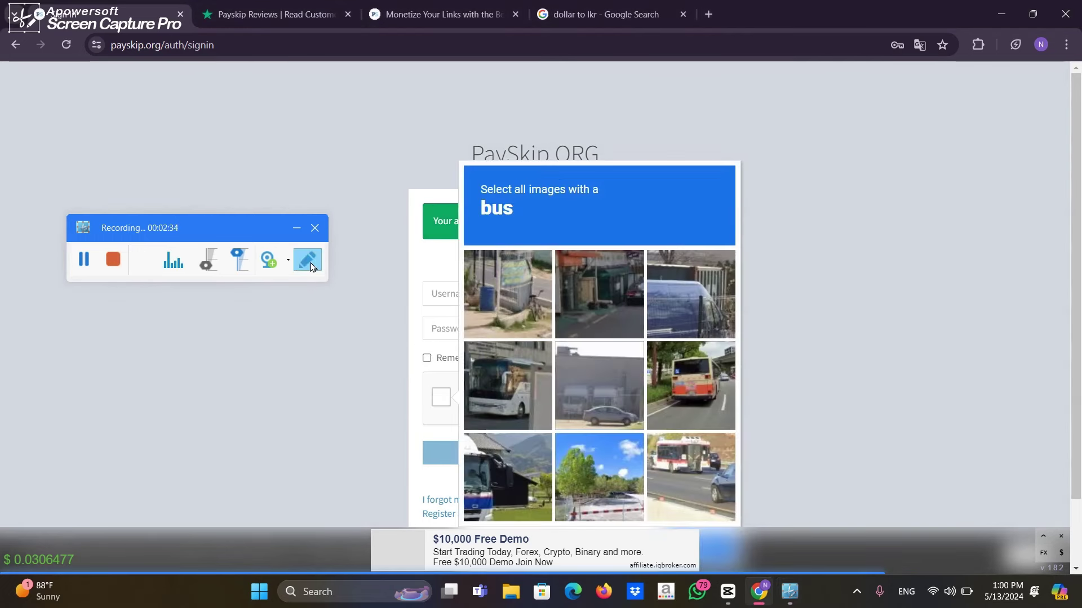
mouse_move(207, 387)
left_mouse_down()
mouse_move(458, 229)
mouse_move(492, 227)
left_mouse_up()
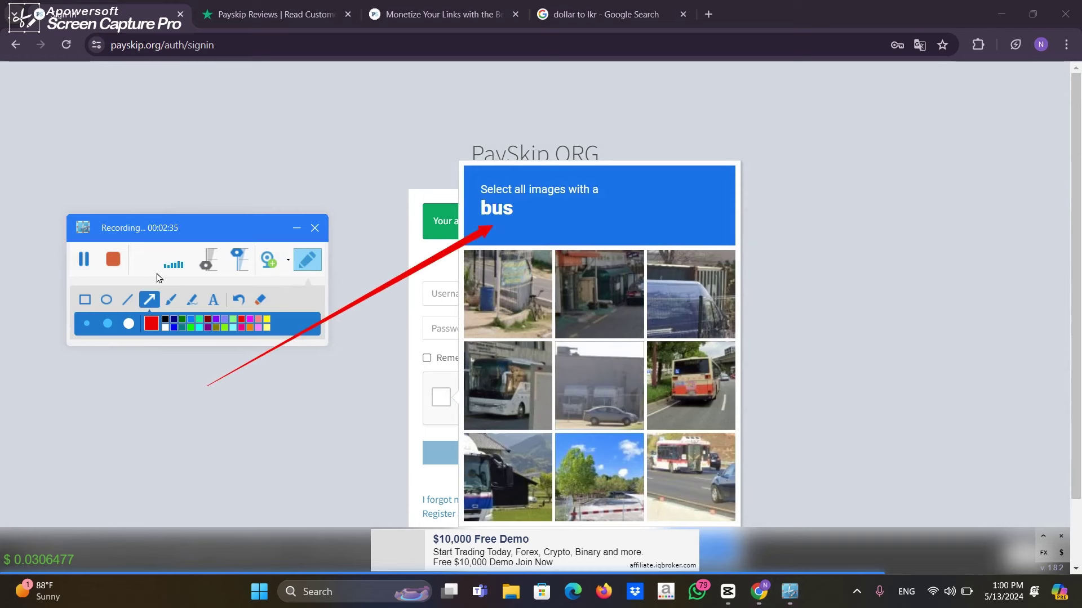
left_click(299, 265)
Select the orange bus, the white coach and the blue bus images in the challenge
left_click(685, 388)
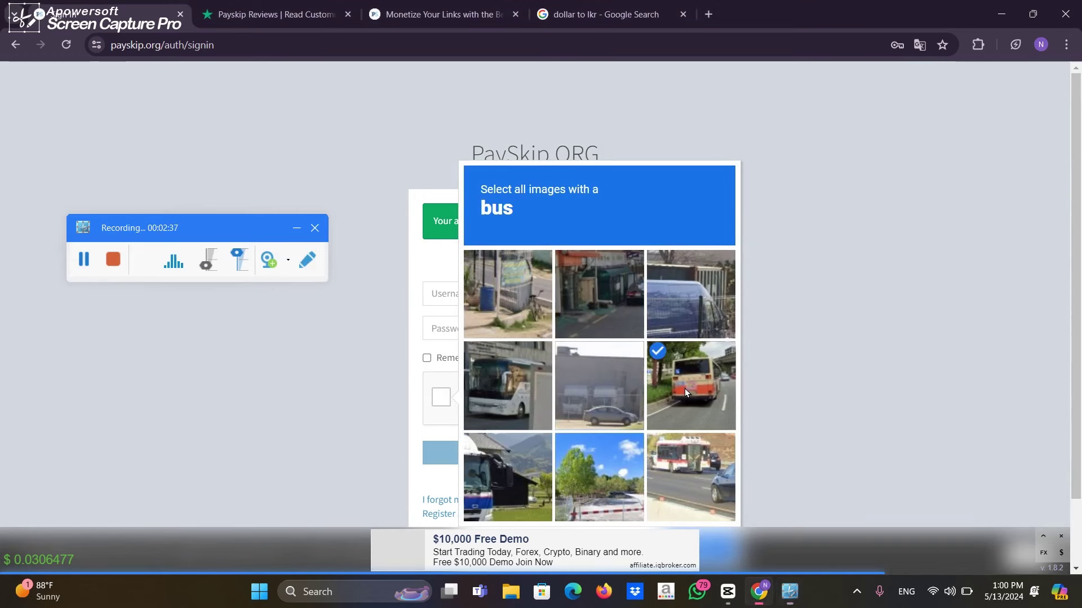
left_click(519, 419)
left_click(509, 481)
Close the advert overlay, mark the Verify button with a temporary red arrow and submit the image selection for verification
scroll(805, 384, "down", 2)
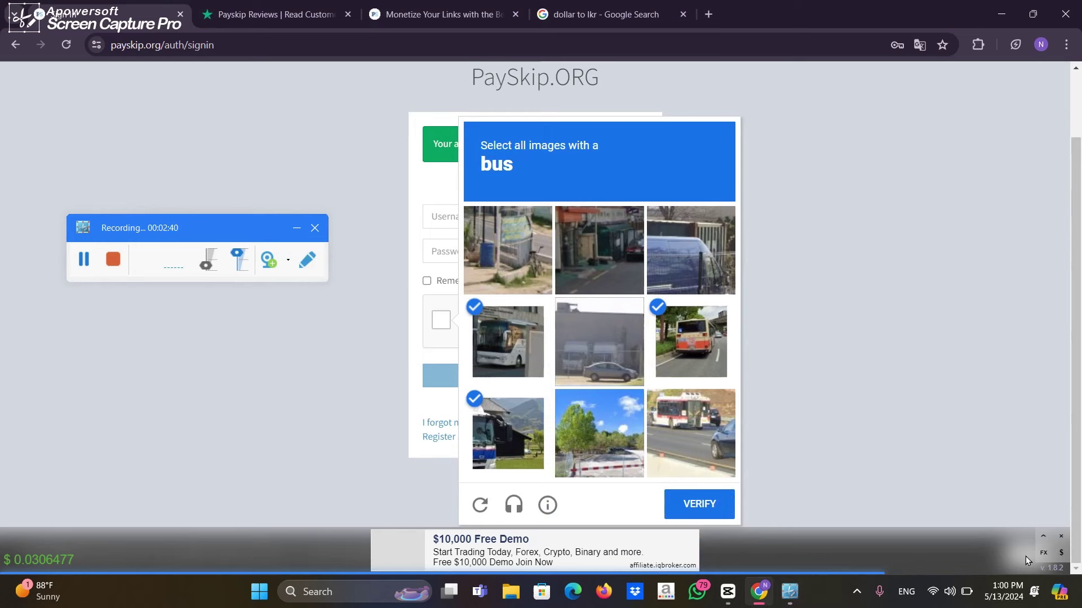
left_click(1066, 539)
left_click(307, 259)
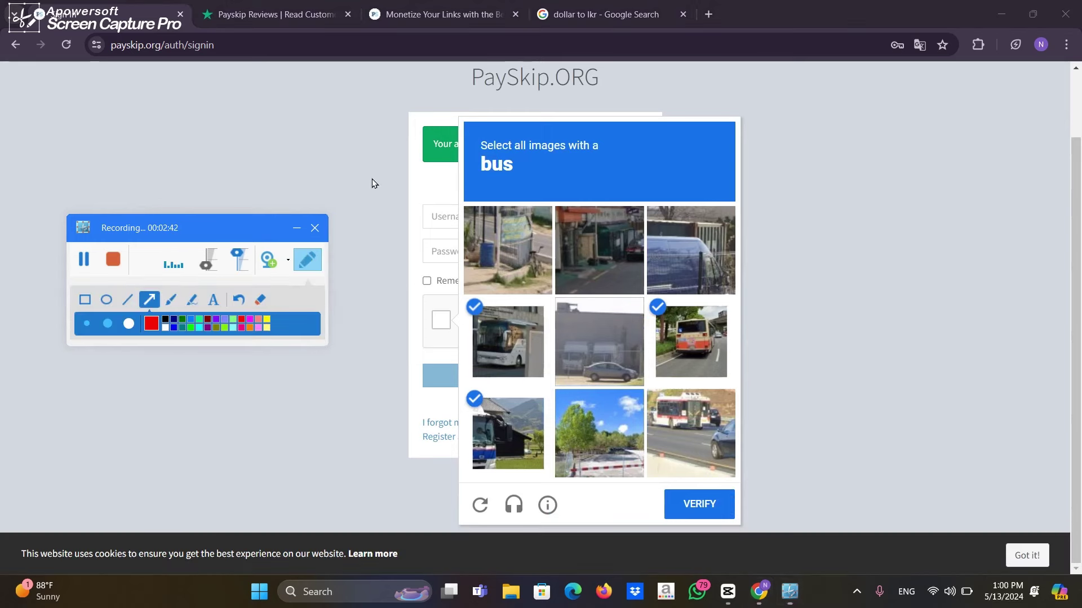
mouse_move(391, 140)
left_mouse_down()
mouse_move(681, 500)
mouse_move(704, 511)
left_mouse_up()
left_click(307, 259)
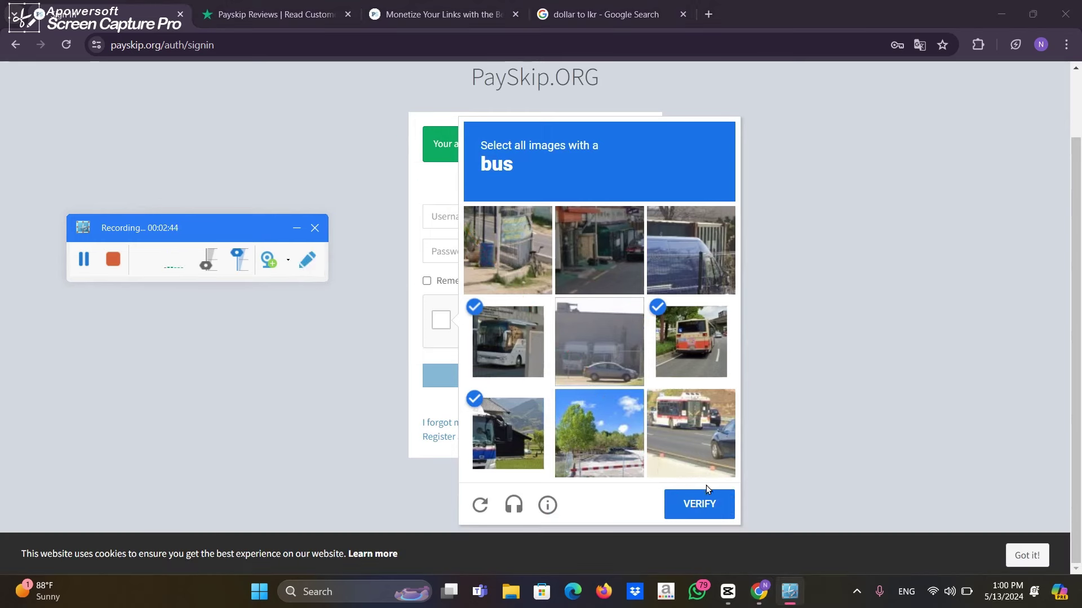
left_click(699, 503)
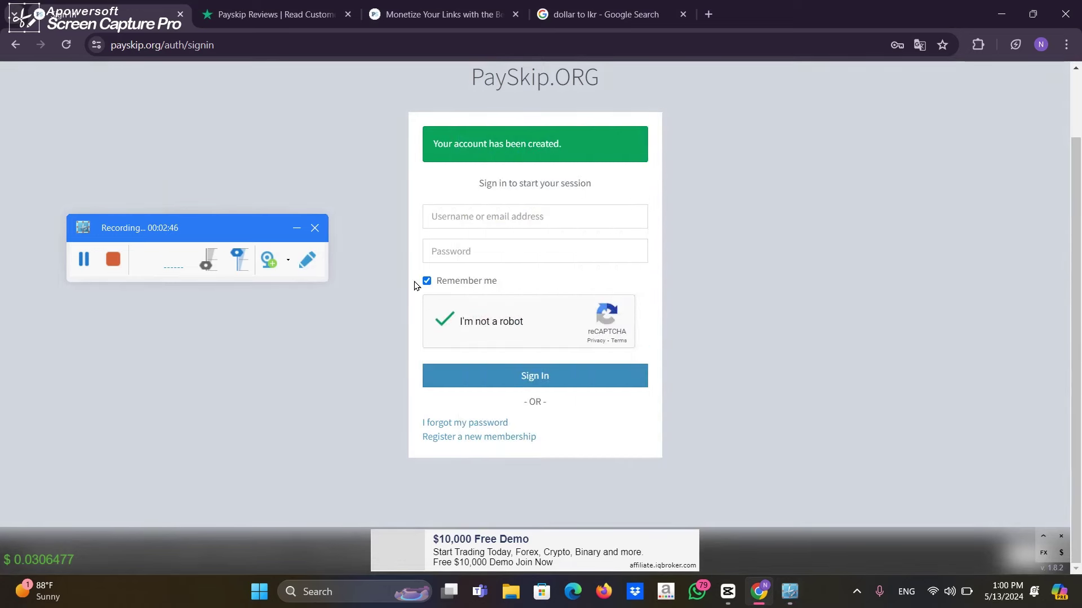
Point a red arrow at the Sign In button and clear the annotation
left_click(307, 260)
left_click_drag(149, 413, 426, 377)
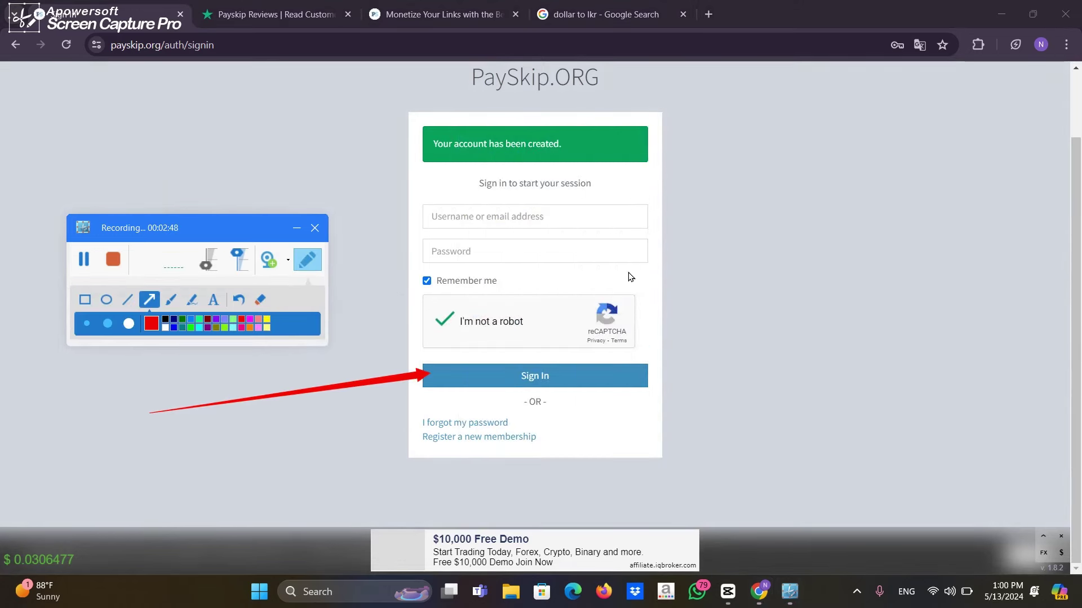
left_click(307, 260)
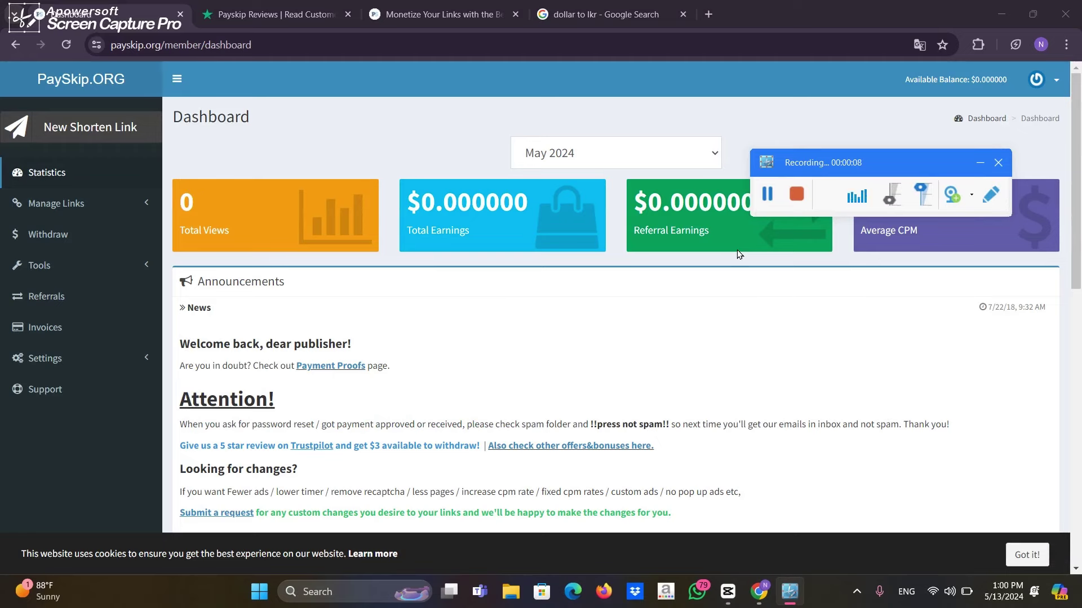
Examine the member dashboard's earnings cards, announcements and statistics, moving the recorder toolbar clear of the cards
scroll(702, 297, "down", 12)
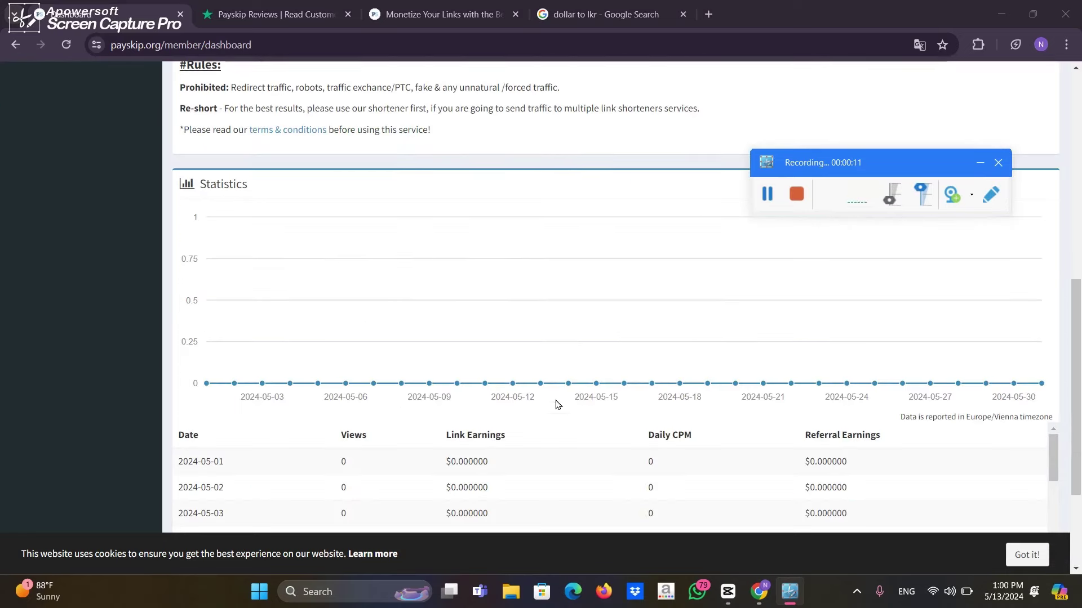
scroll(544, 342, "down", 5)
scroll(575, 280, "up", 5)
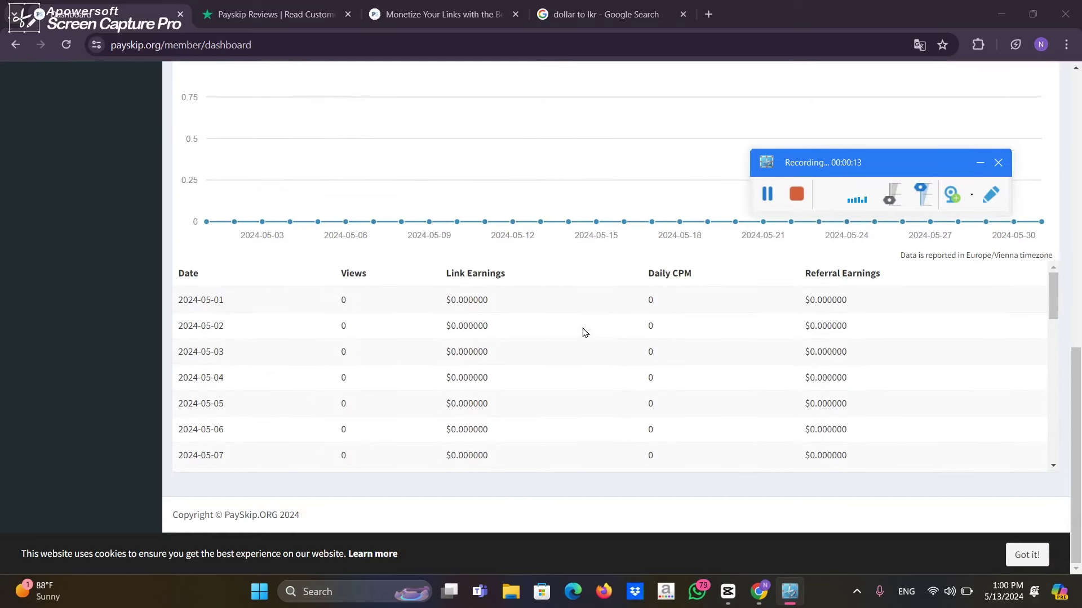
scroll(601, 160, "up", 12)
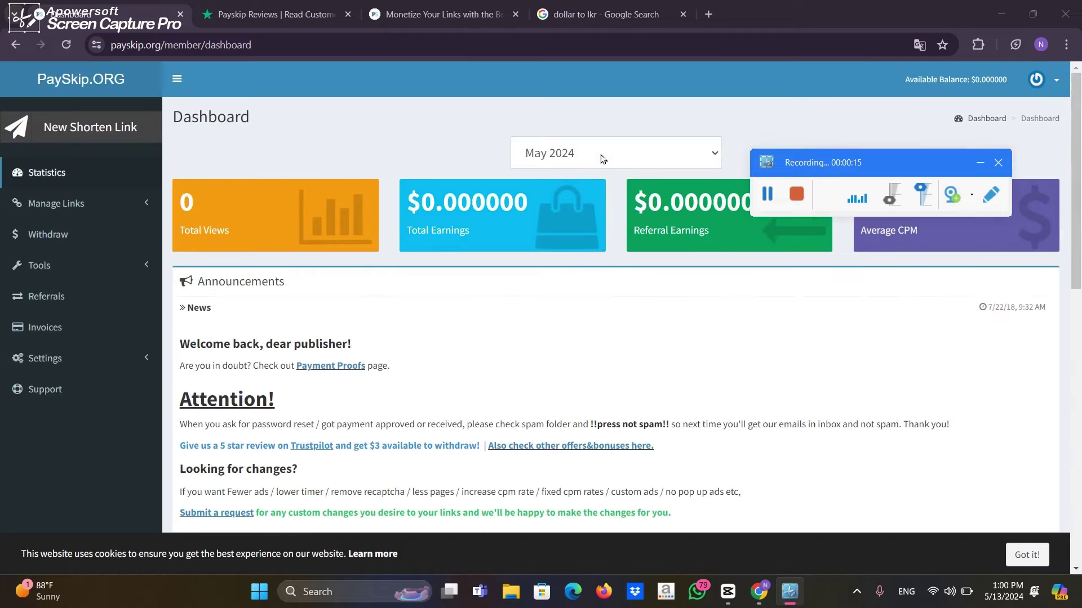
left_click_drag(852, 172, 184, 453)
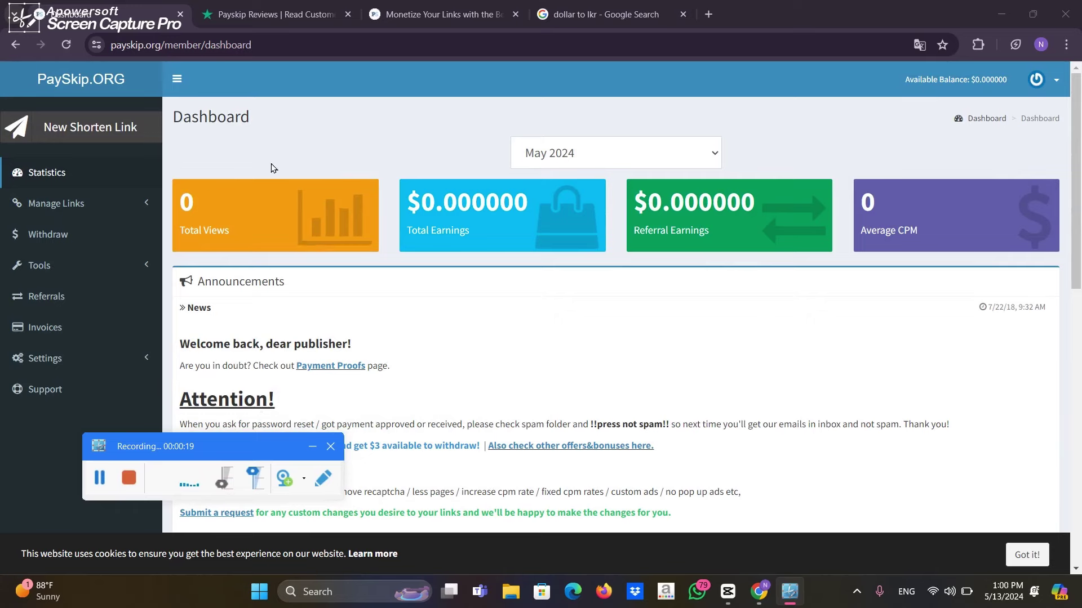
left_click_drag(175, 455, 580, 79)
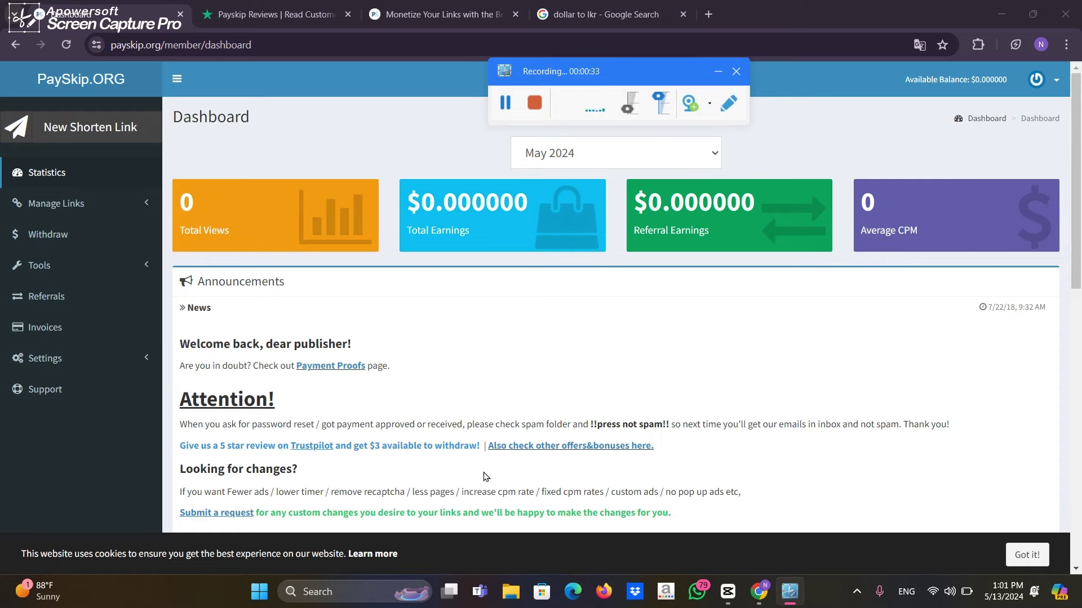
scroll(770, 304, "down", 5)
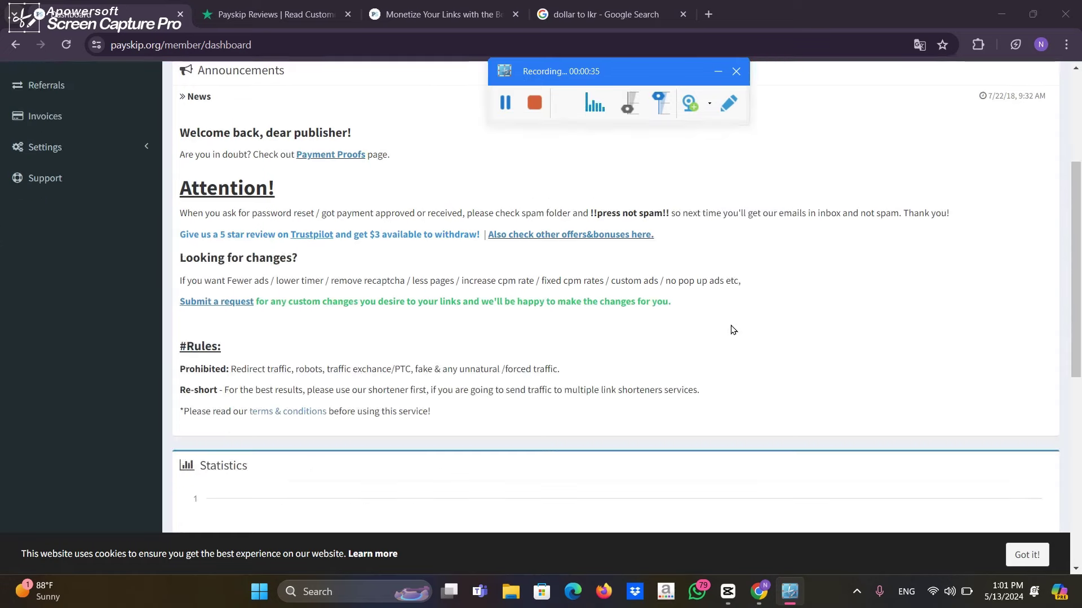
scroll(732, 331, "up", 5)
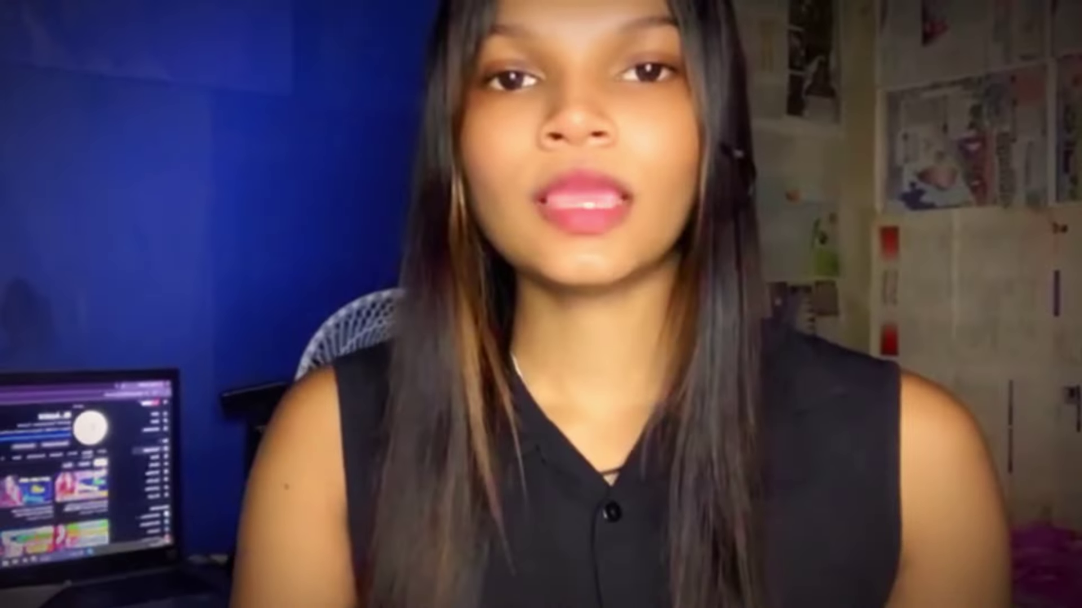
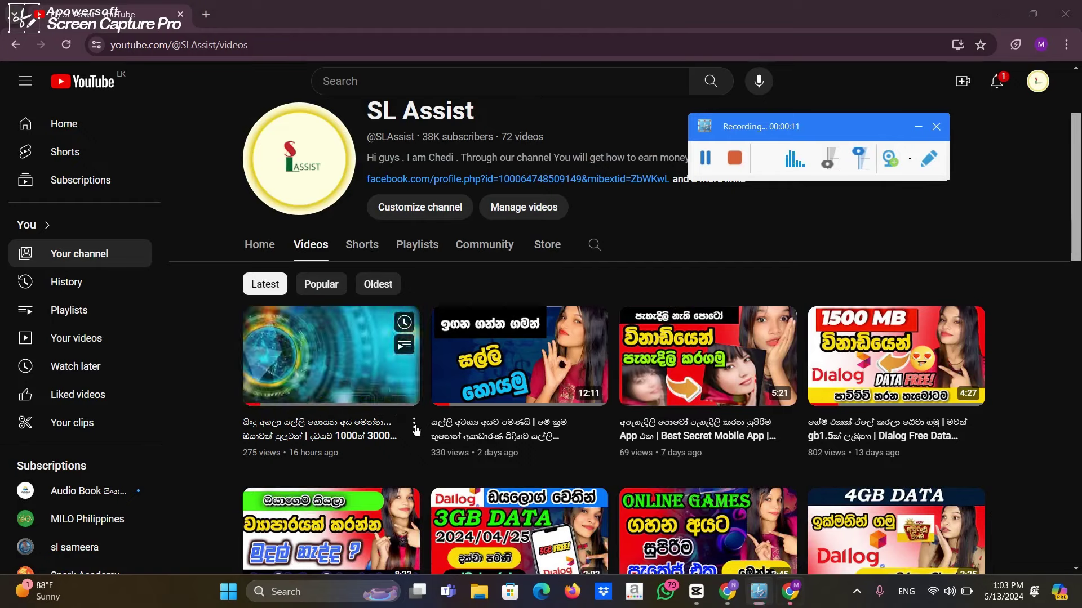
Browse the SL Assist channel's latest videos on YouTube and draw a red arrow pointing up at the newest video's title
left_click(414, 423)
left_click(1009, 223)
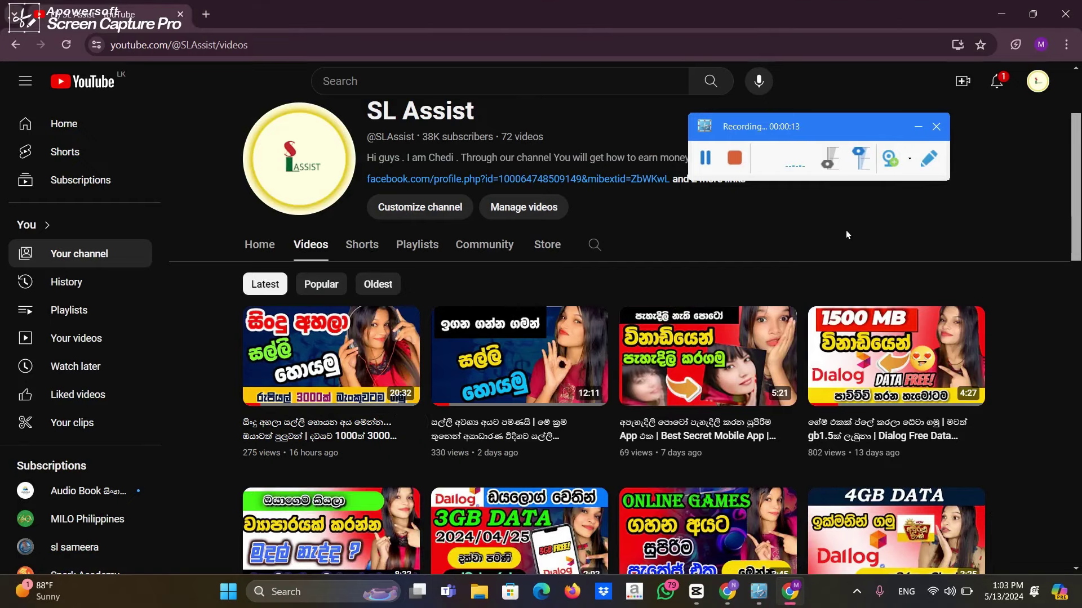
scroll(846, 230, "down", 2)
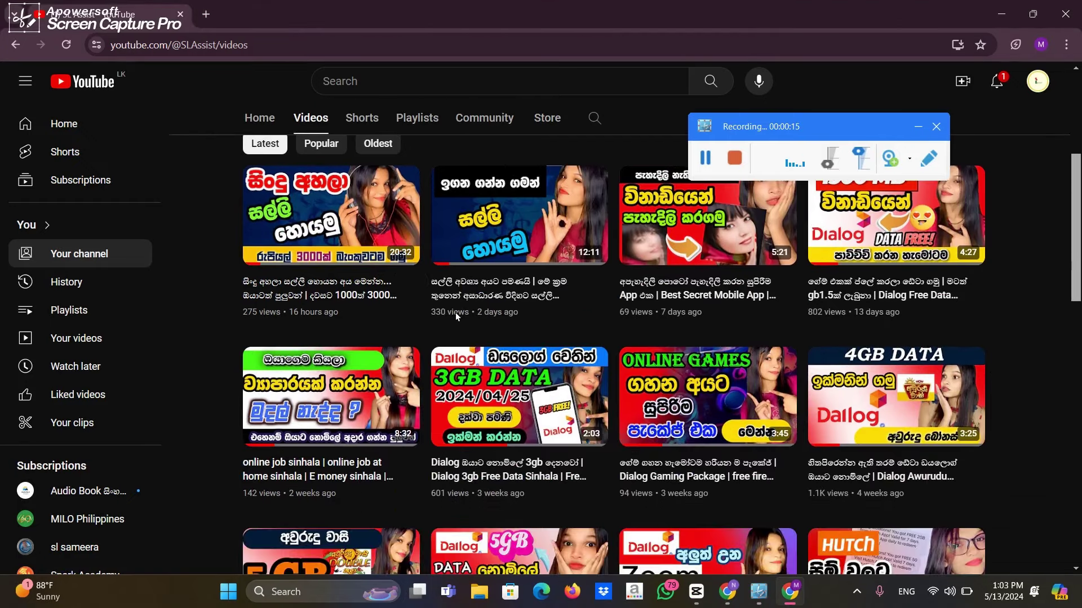
scroll(455, 312, "up", 1)
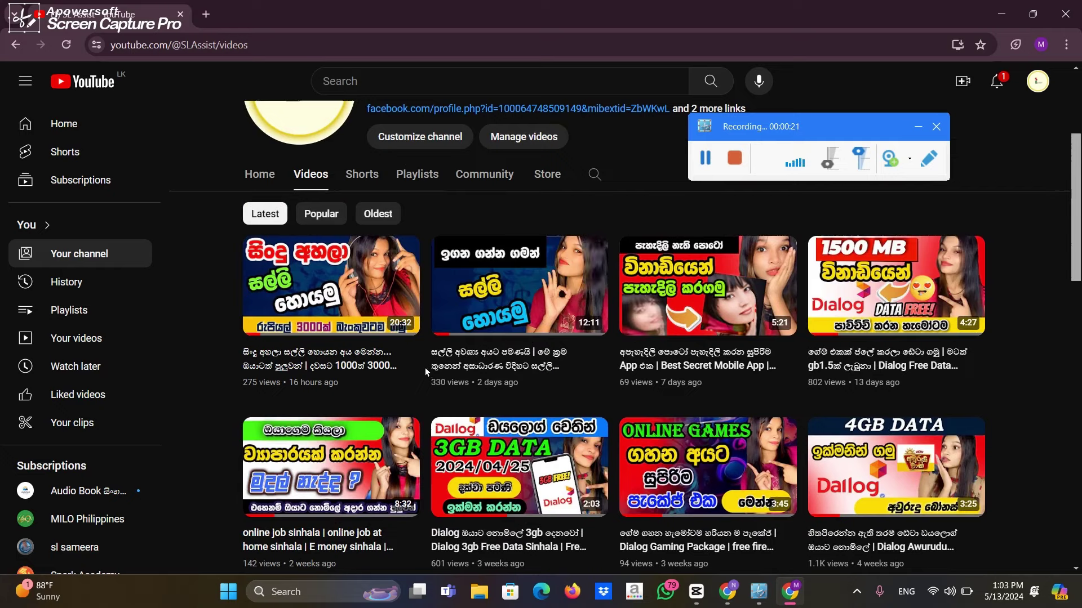
left_click(928, 158)
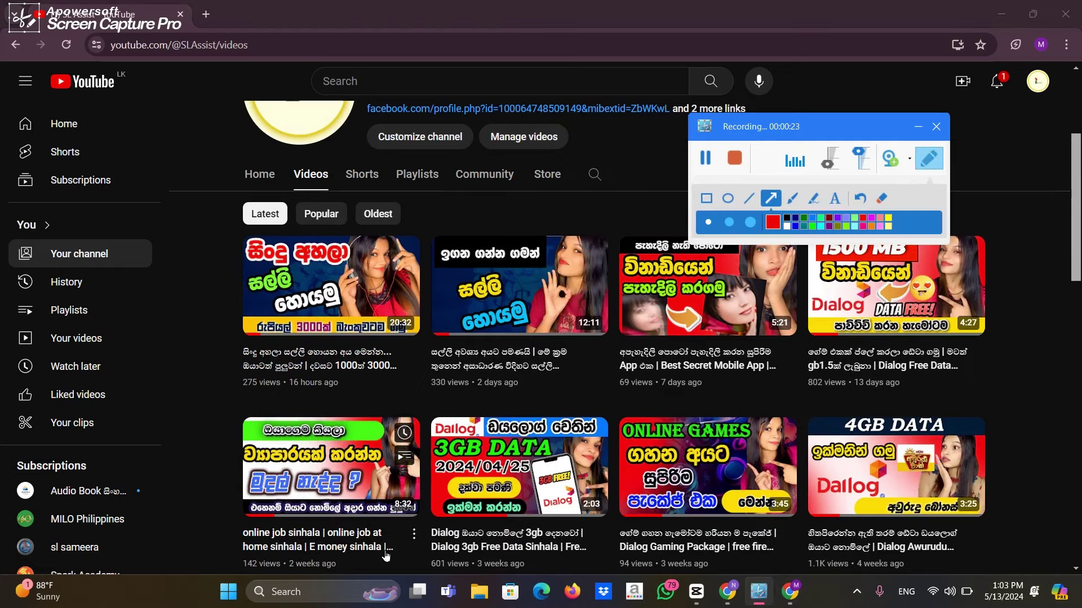
left_click_drag(385, 555, 417, 357)
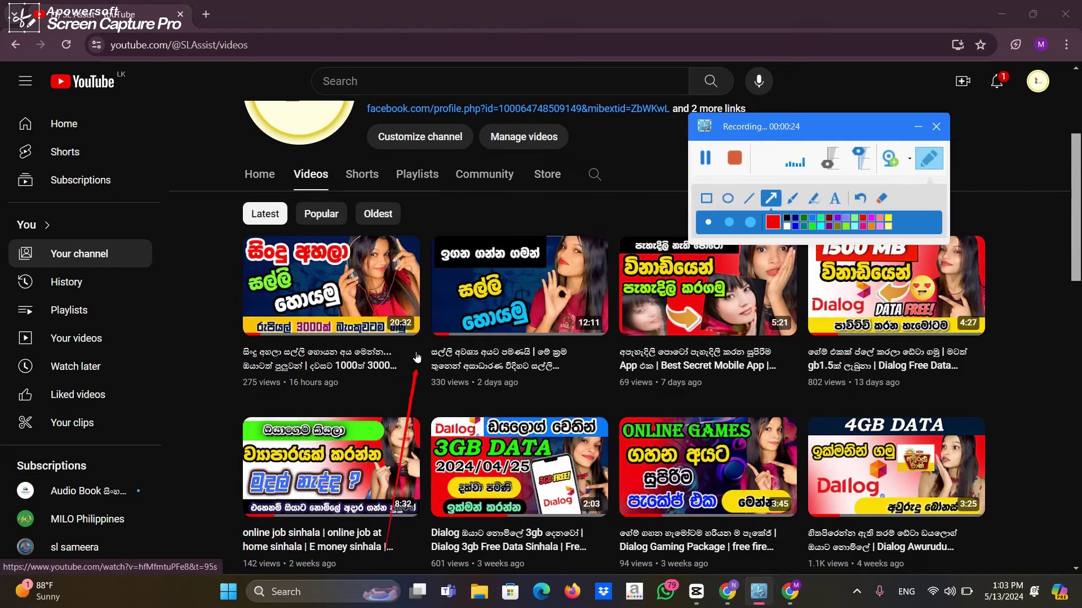
Clear the arrow annotation and open the share options of the channel's newest video
left_click(924, 164)
left_click(415, 353)
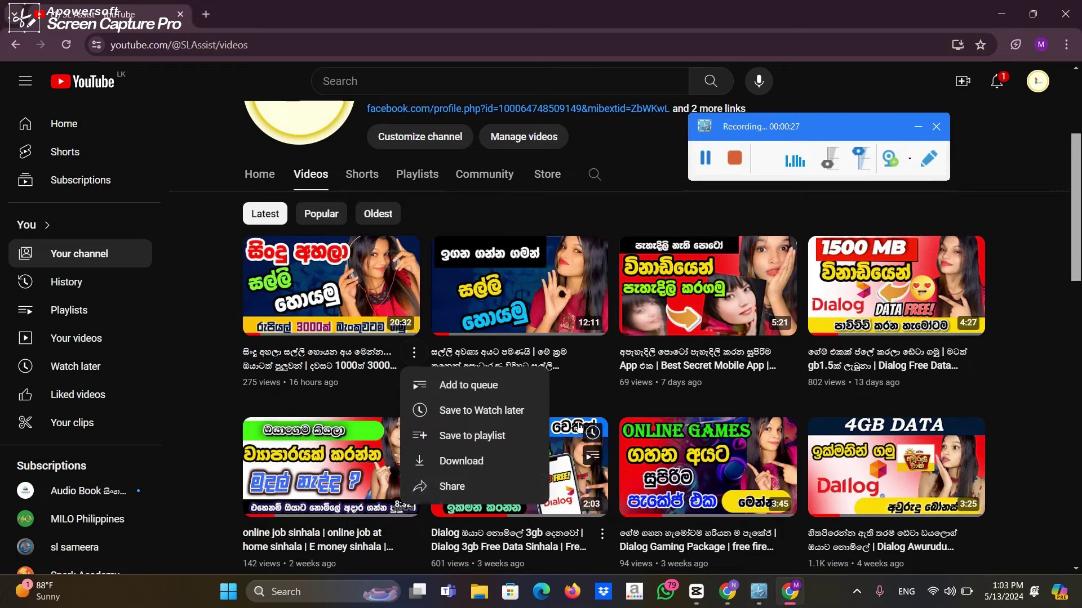
left_click(438, 488)
Frame the video's share link with a thick red rectangle, clear the annotation and copy the link
left_click(929, 159)
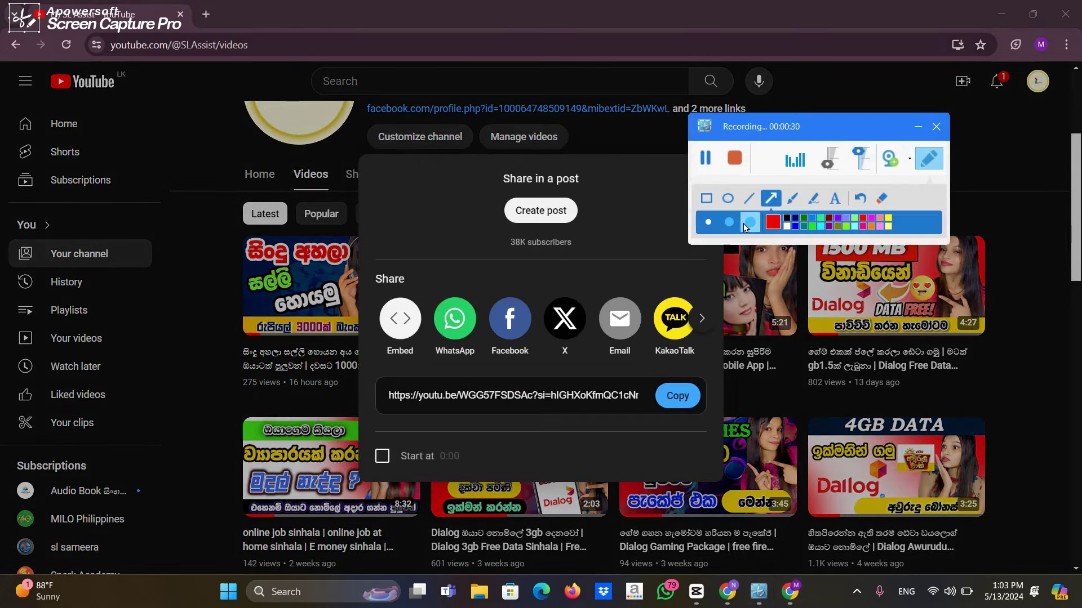
left_click(749, 222)
left_click(706, 198)
left_click_drag(713, 371, 336, 405)
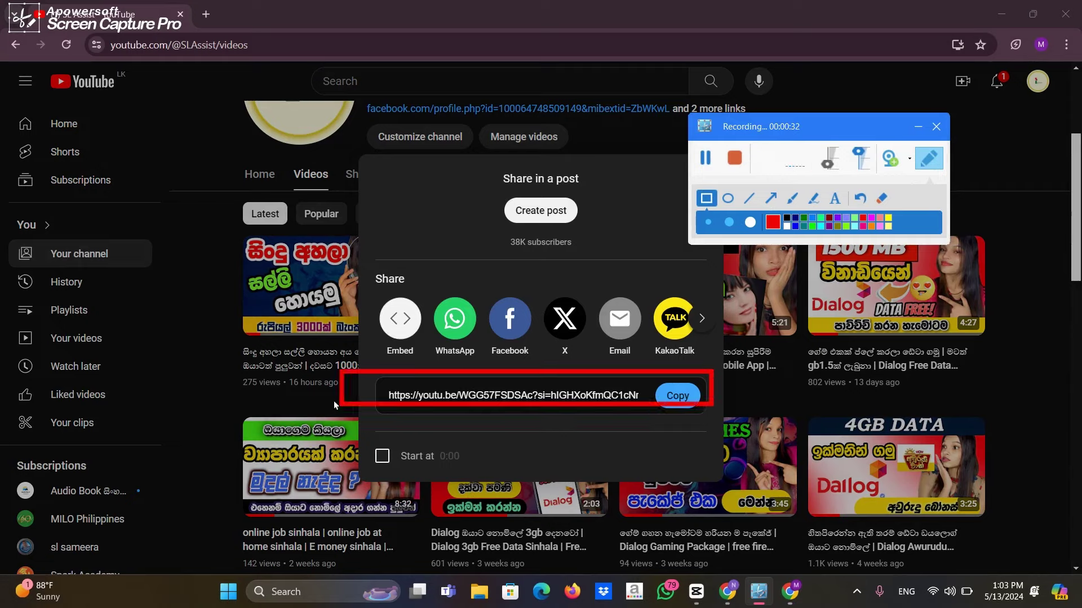
left_click(929, 158)
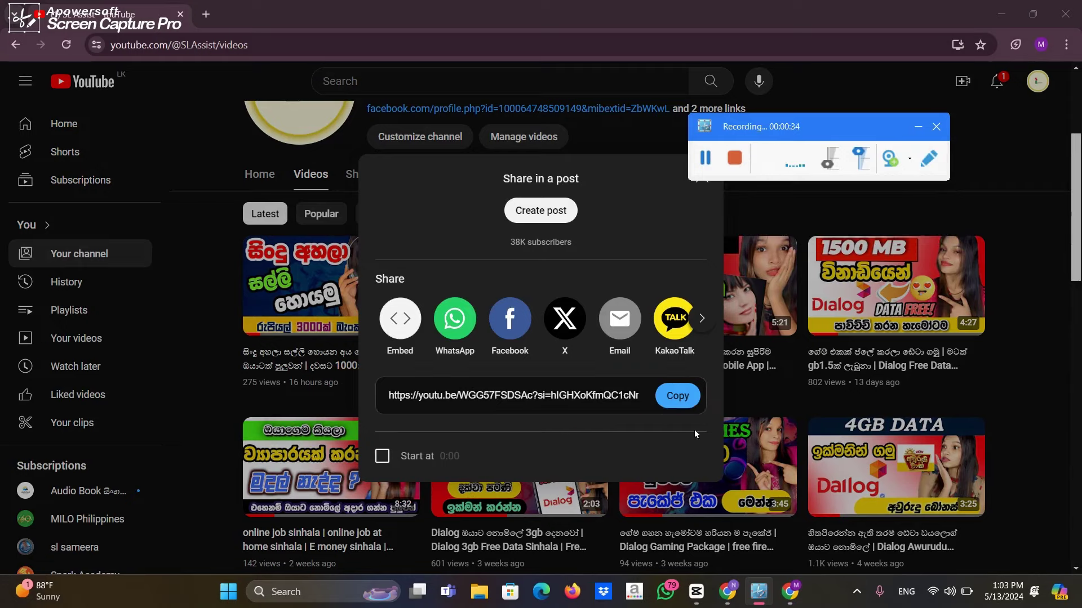
left_click(678, 396)
left_click(192, 294)
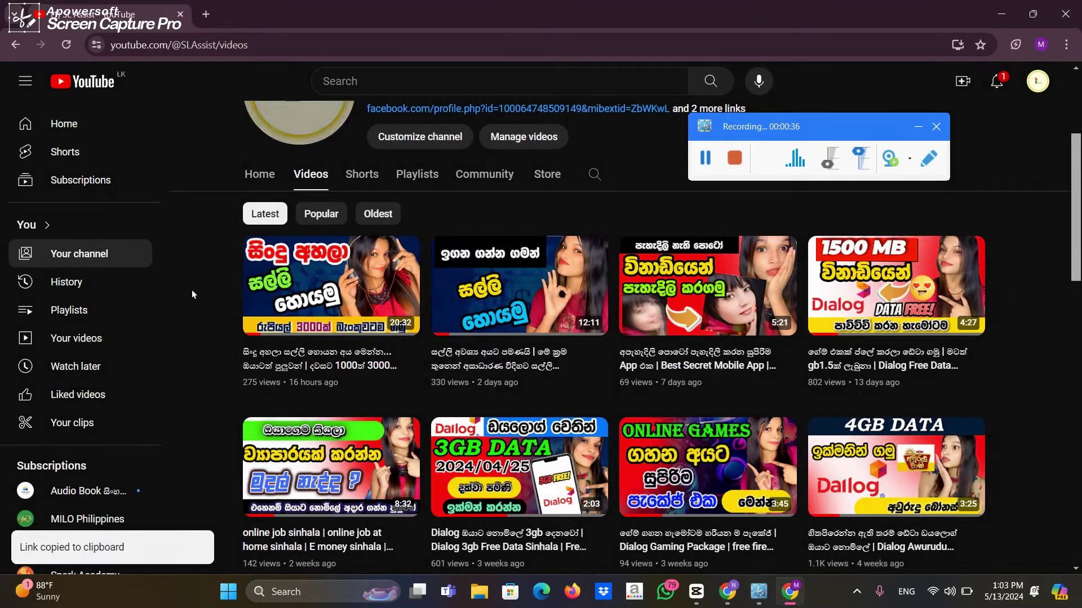
Switch to the browser window with the PaySkip member dashboard, and pause and resume the recording there
left_click(731, 598)
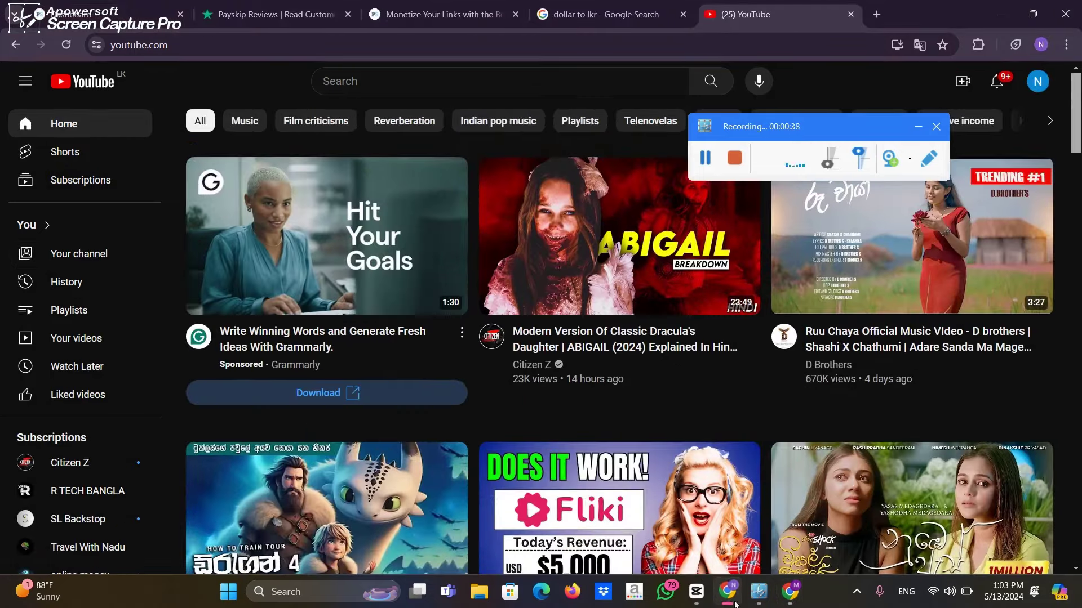
left_click(130, 5)
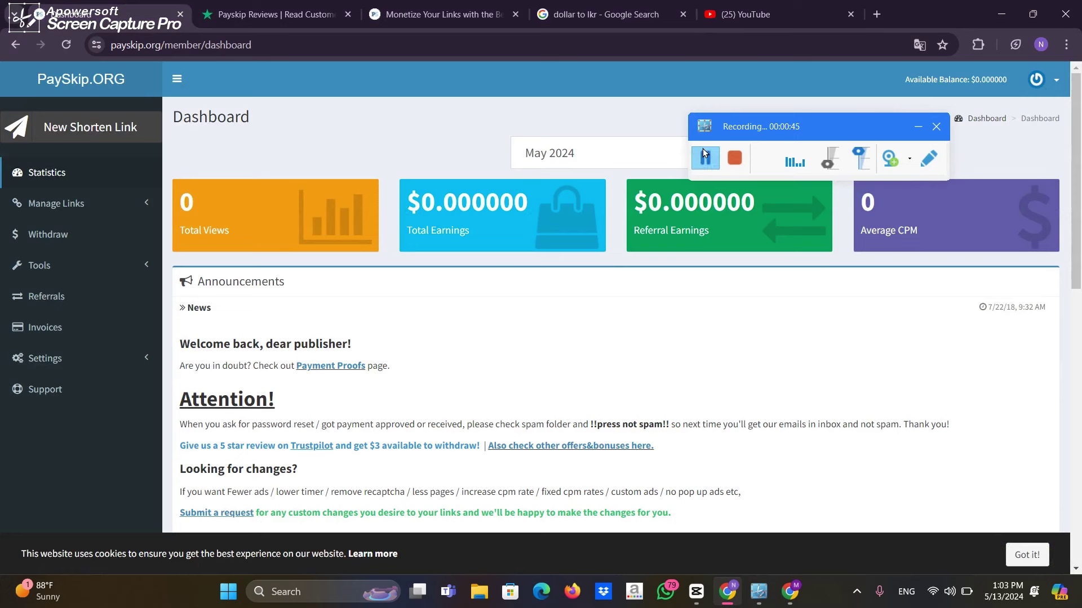
left_click(705, 158)
left_click(705, 157)
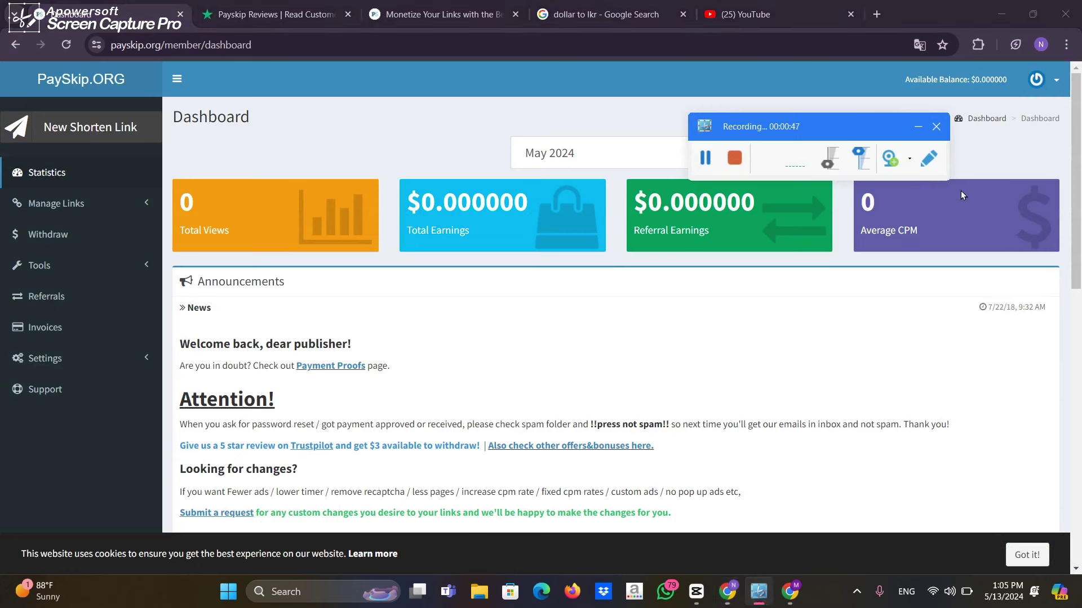
Point a red arrow at New Shorten Link, clear the annotation and open the link-shortening form
left_click(929, 158)
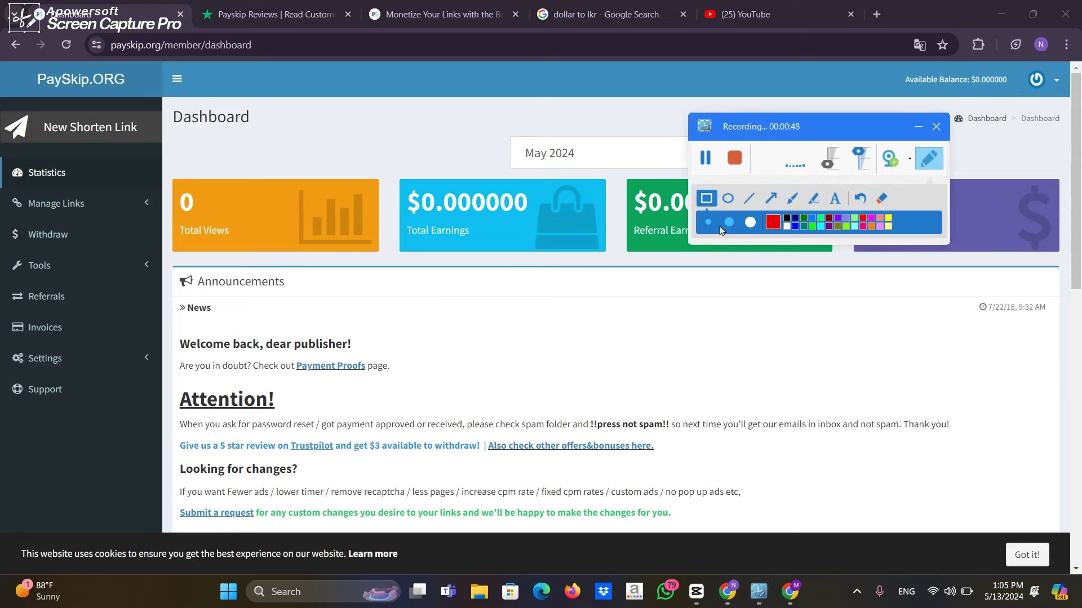
left_click(773, 201)
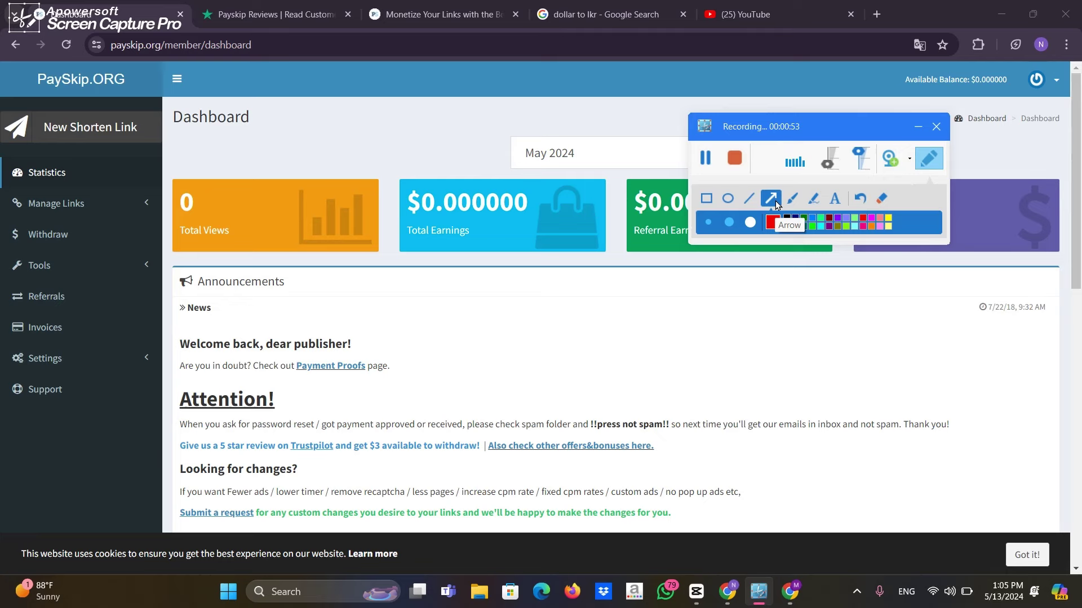
mouse_move(723, 445)
left_mouse_down()
mouse_move(458, 338)
mouse_move(150, 134)
left_mouse_up()
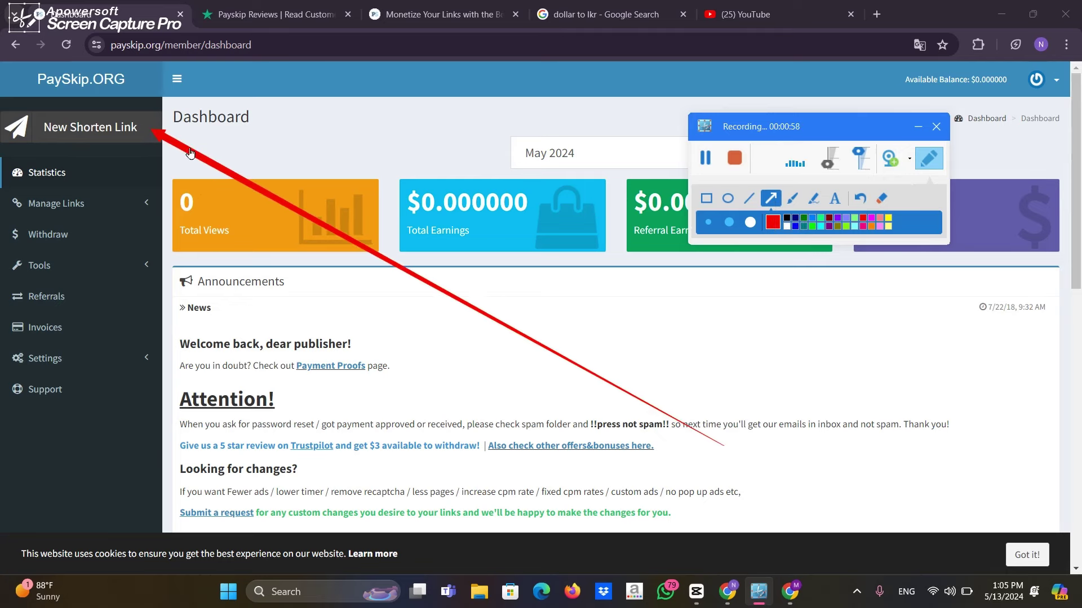
left_click(929, 158)
left_click(103, 125)
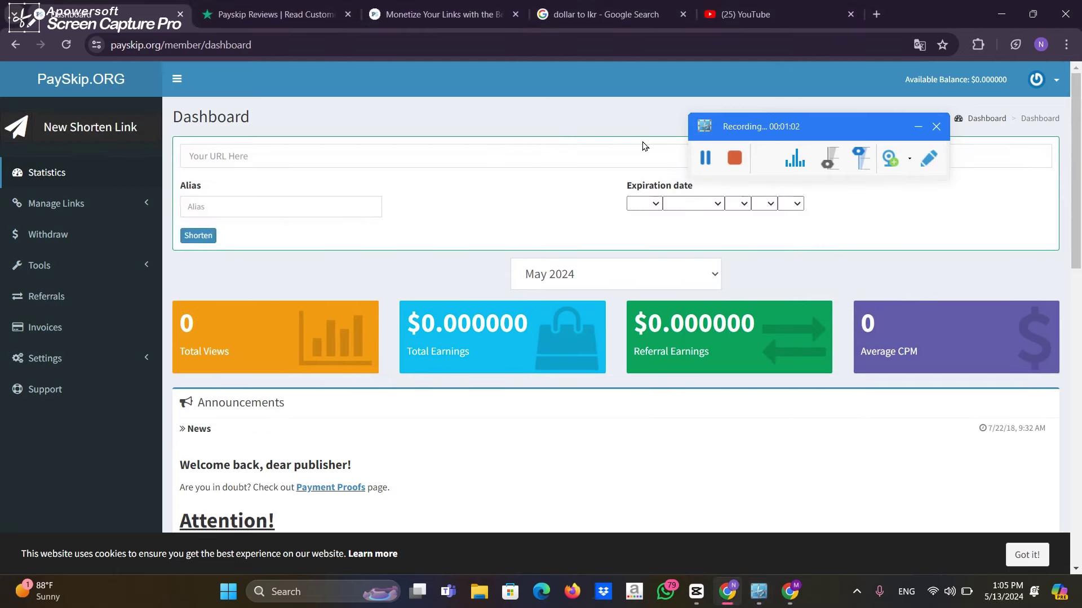
Move the recorder toolbar below the link-shortening form, frame the form with a red rectangle and undo the frame
left_click_drag(738, 124, 433, 297)
left_click(623, 332)
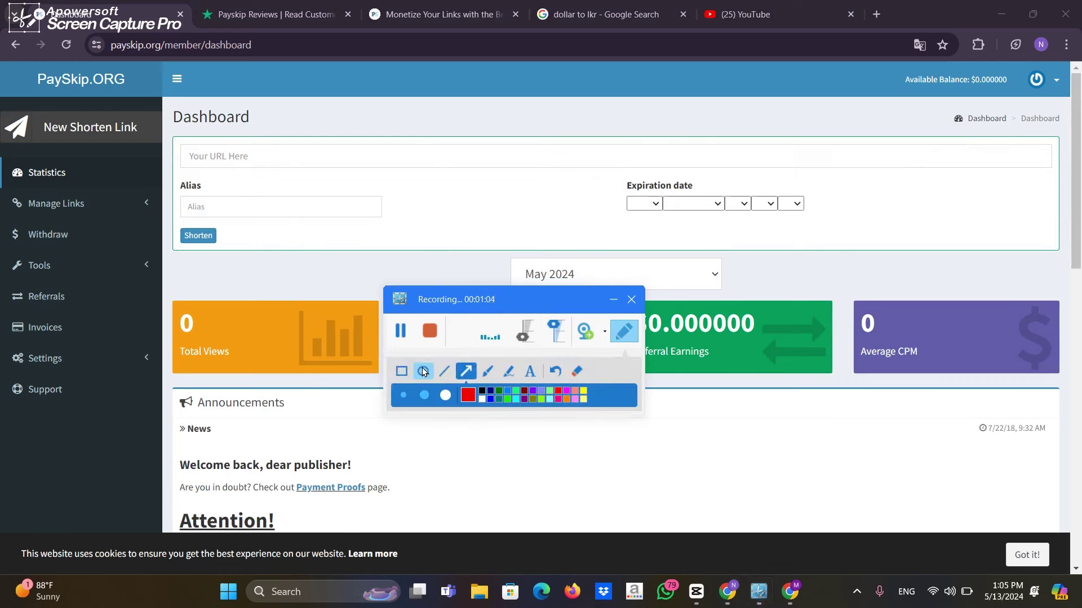
left_click(401, 372)
left_click_drag(775, 117, 174, 269)
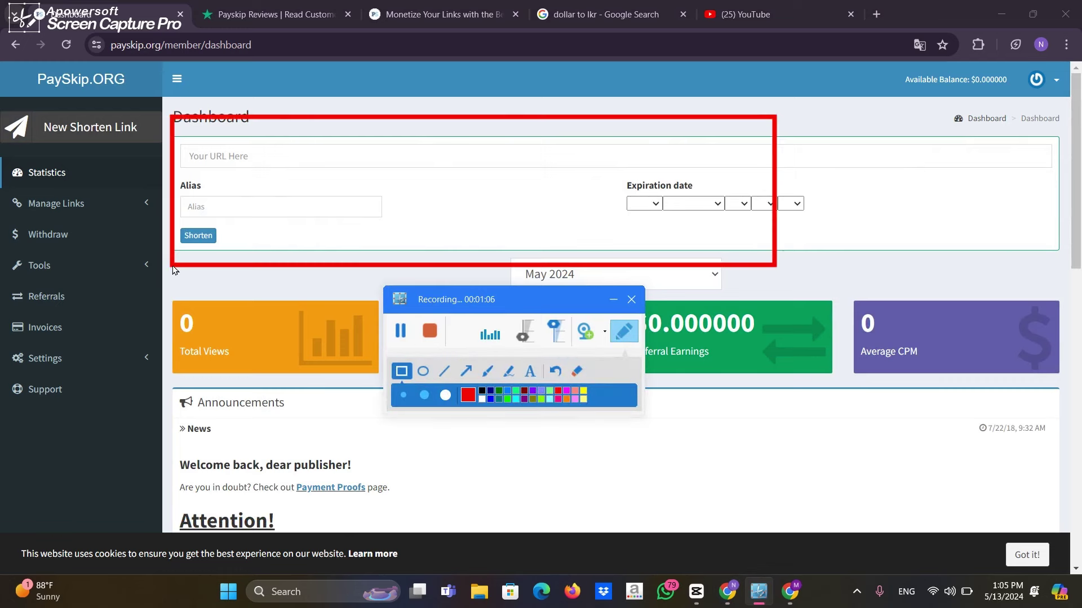
left_click(555, 371)
Point a red arrow at the URL field, clear the annotation and paste the copied YouTube link into the field
left_click(461, 375)
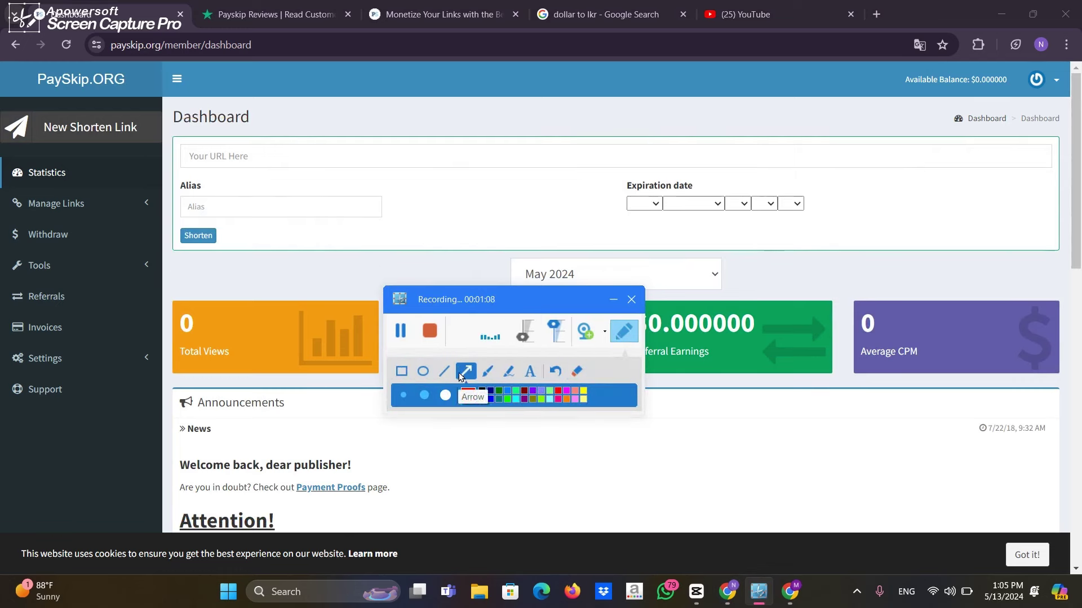
mouse_move(745, 150)
left_mouse_down()
mouse_move(258, 196)
mouse_move(254, 153)
left_mouse_up()
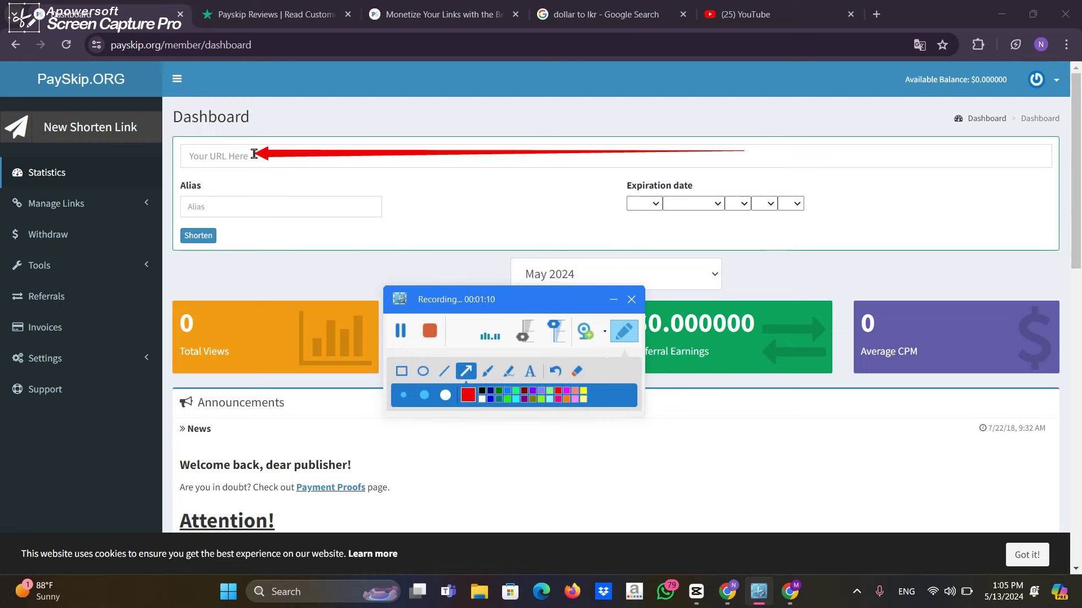
left_click(622, 337)
left_click(290, 159)
right_click(290, 159)
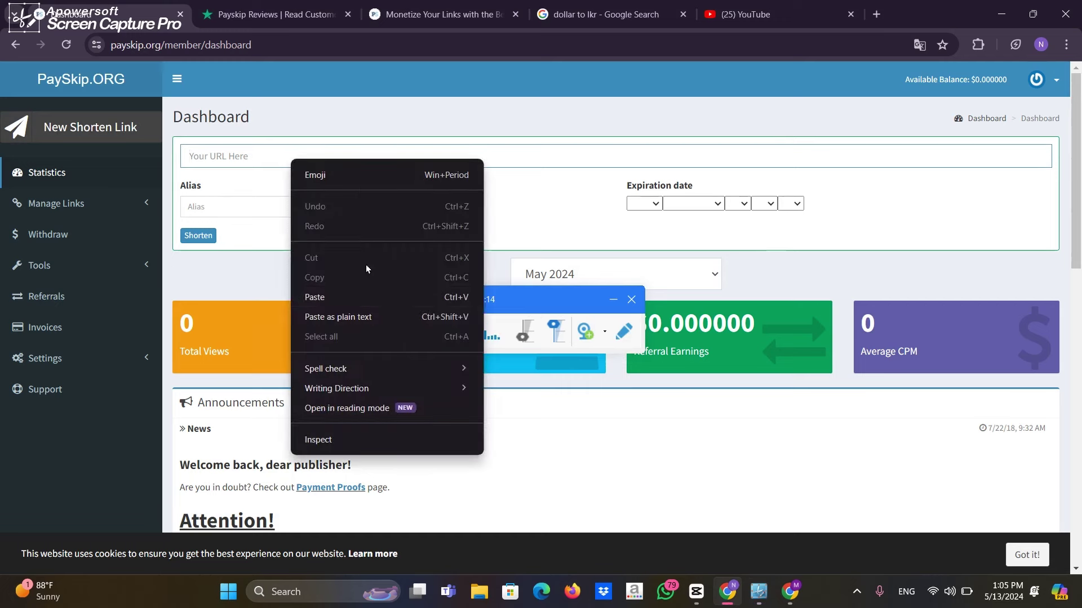
left_click(343, 299)
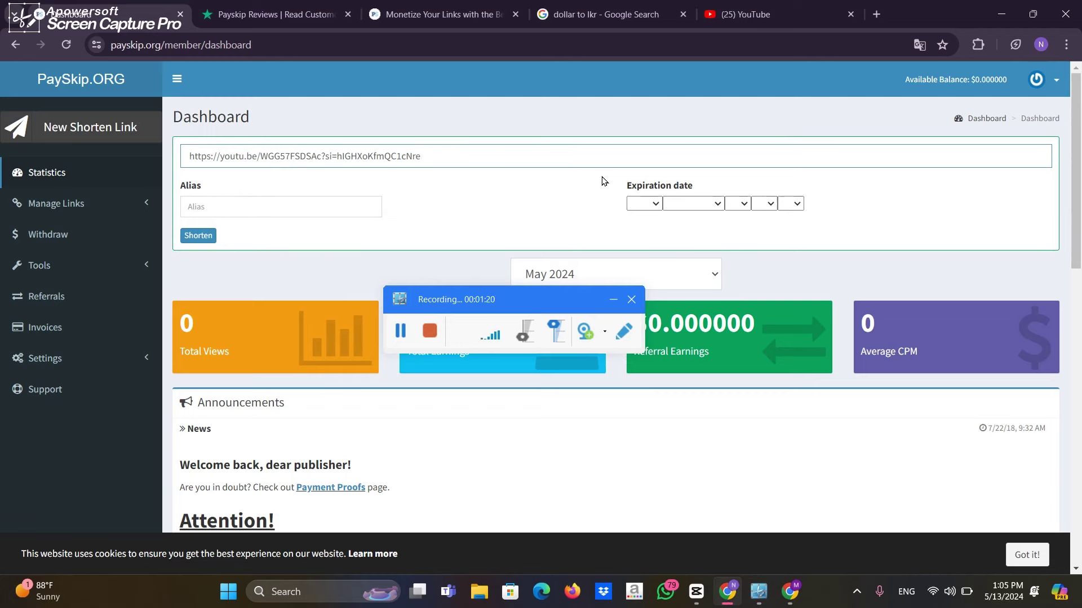
Frame the pasted YouTube link with a red rectangle, dismiss the low-battery warning and clear the annotation
left_click(624, 331)
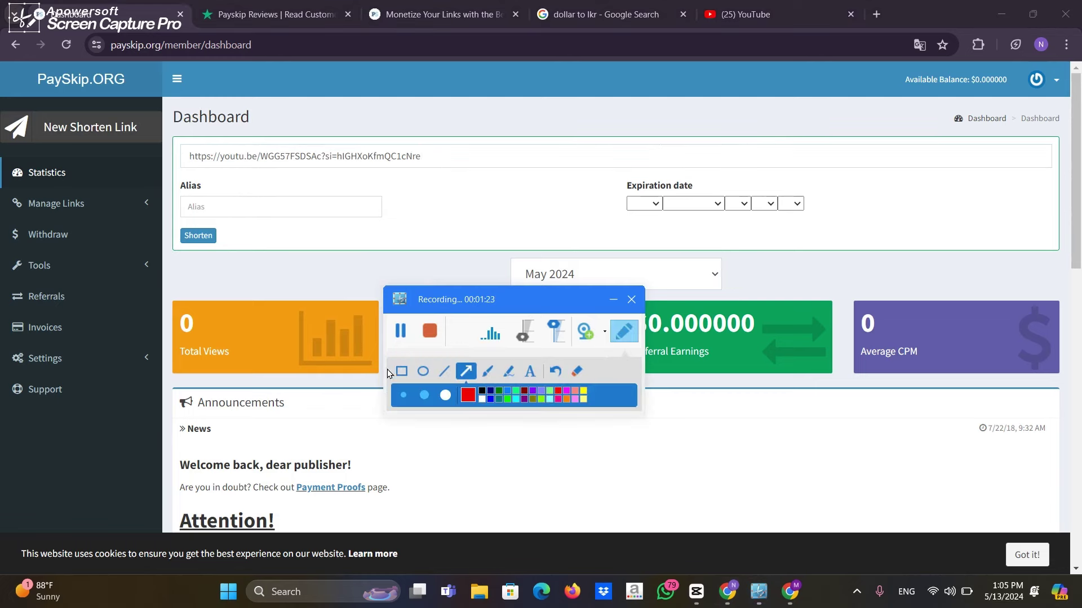
left_click_drag(427, 127, 235, 168)
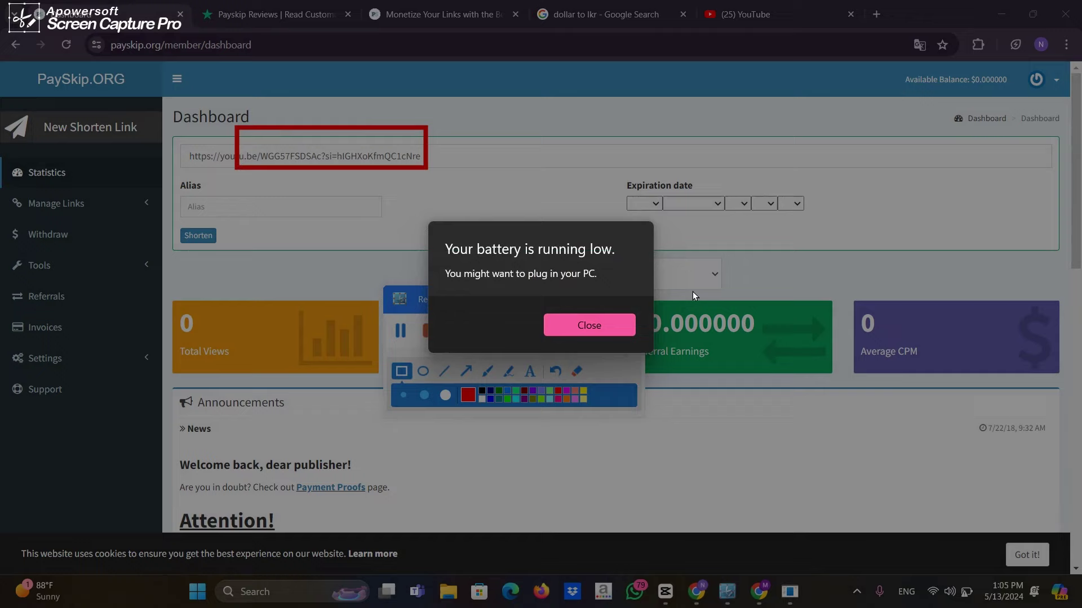
left_click(571, 325)
left_click(623, 333)
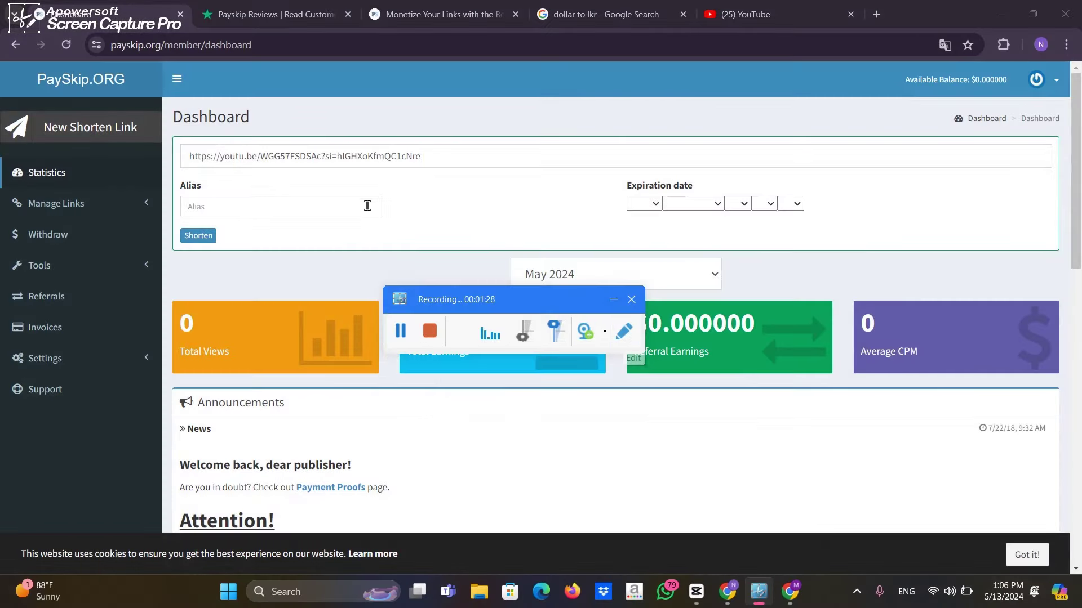
left_click(357, 212)
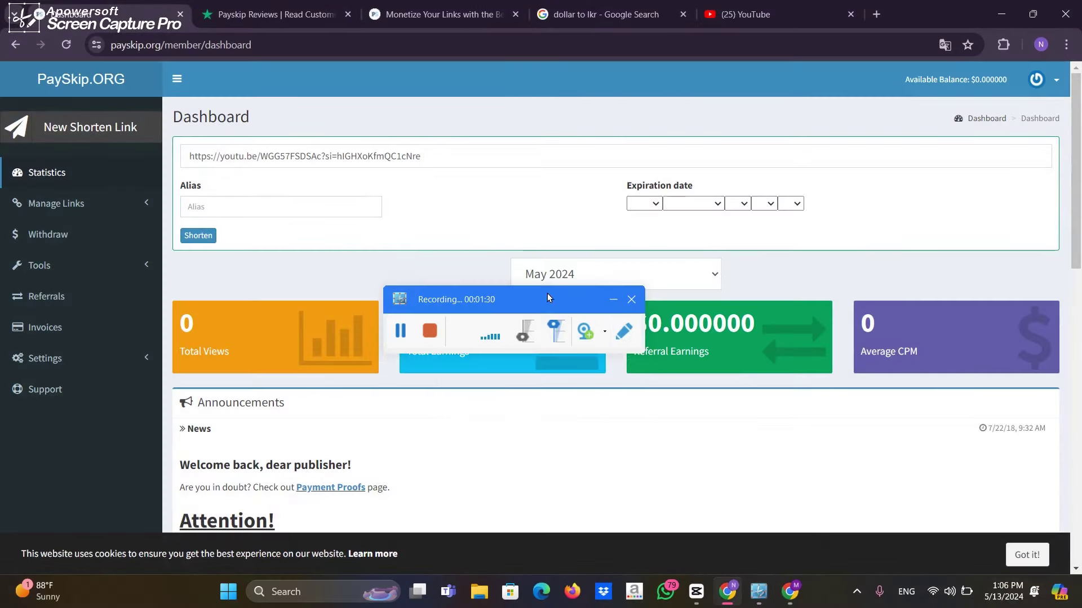
Mark the Shorten button with a red rectangle and arrow, clear the annotations and shorten the link
left_click(624, 331)
left_click_drag(268, 212, 158, 256)
left_click(465, 371)
left_click_drag(493, 151, 285, 231)
left_click(623, 331)
left_click(204, 236)
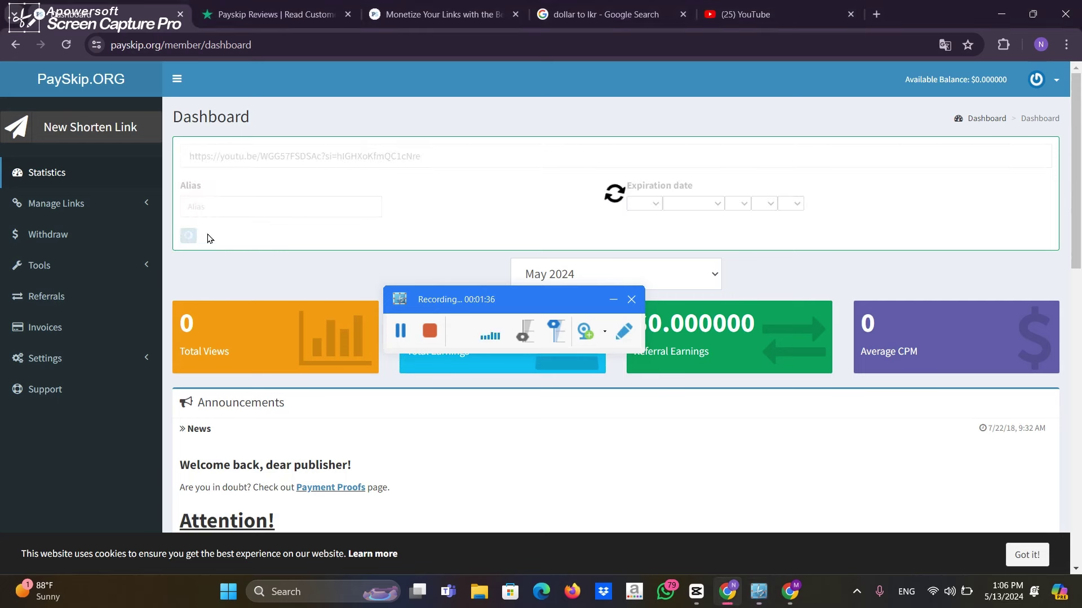
Move the recorder toolbar off the shortened link and frame the shortened and original links with red rectangles
left_click_drag(479, 306, 825, 170)
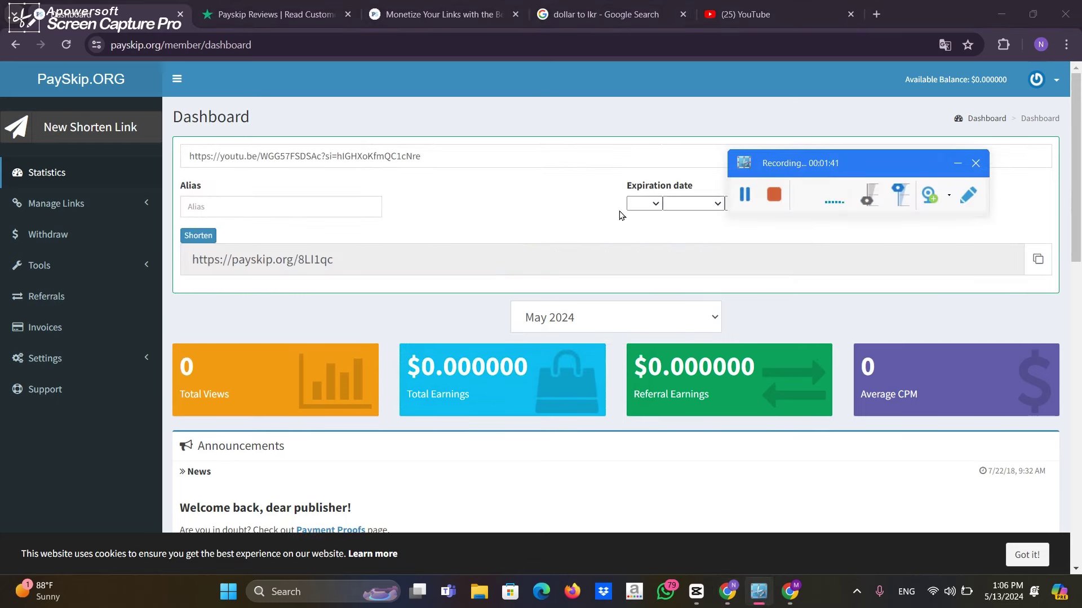
left_click(968, 195)
left_click(746, 235)
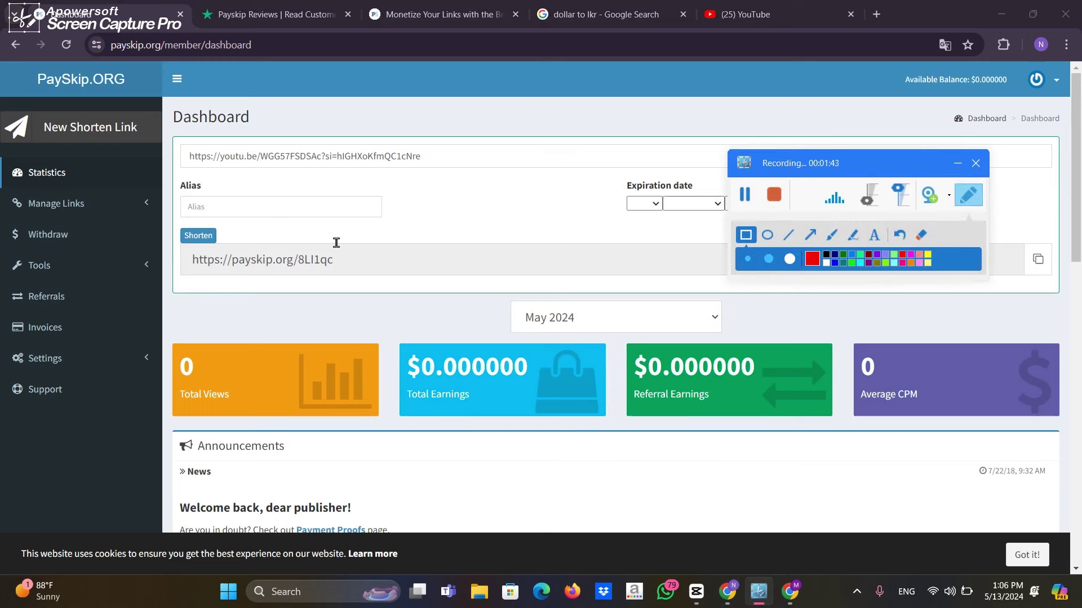
mouse_move(368, 231)
left_mouse_down()
mouse_move(251, 251)
mouse_move(179, 293)
left_mouse_up()
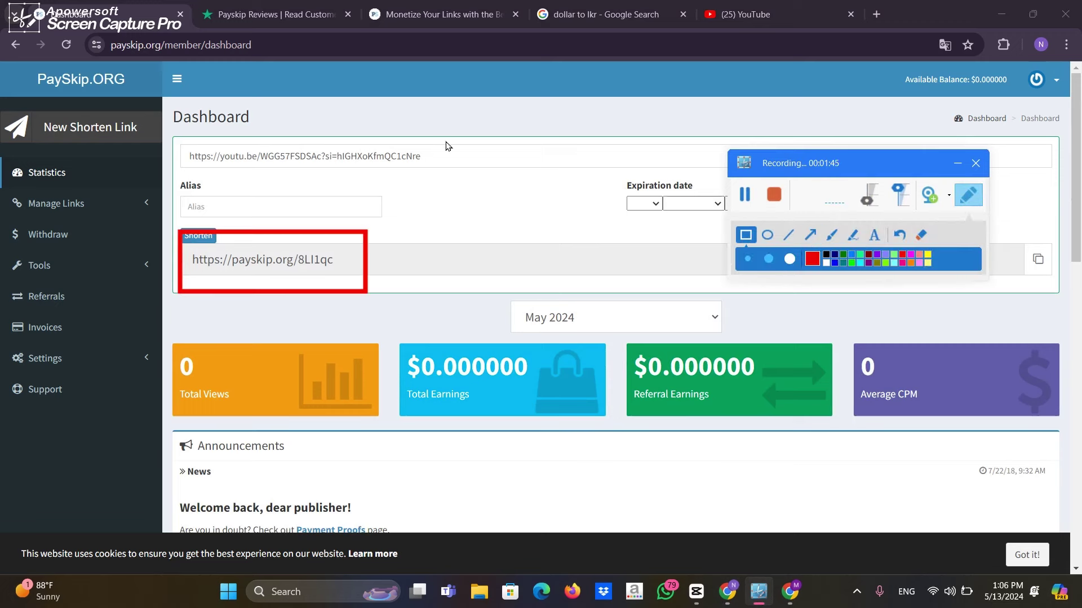
left_click_drag(446, 141, 160, 181)
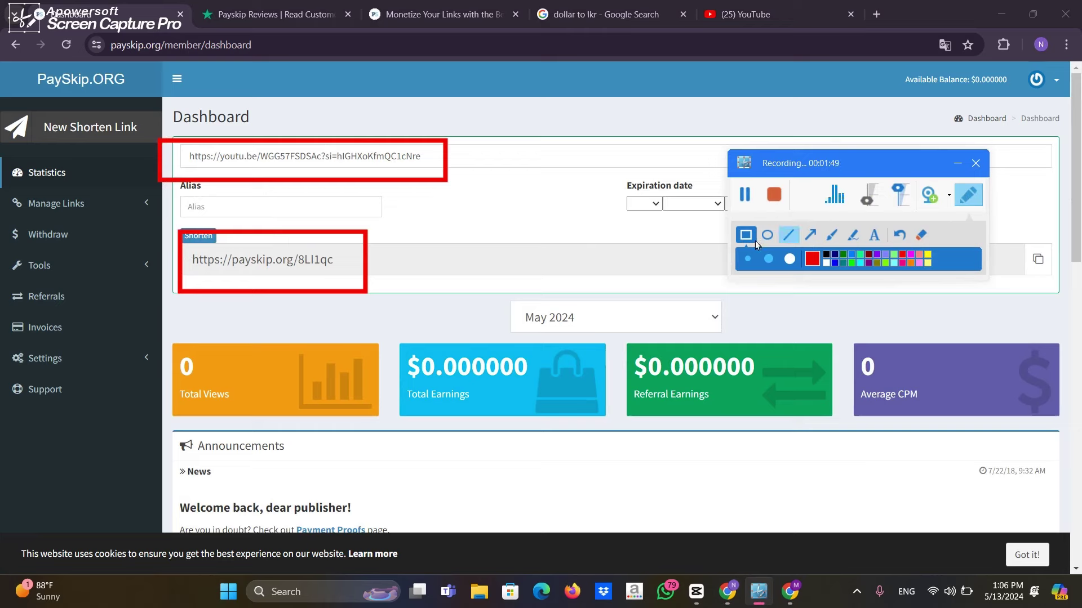
Undo both frames, draw a new red rectangle around the shortened link only and clear it
double_click(899, 235)
mouse_move(356, 211)
left_mouse_down()
mouse_move(225, 281)
mouse_move(177, 280)
left_mouse_up()
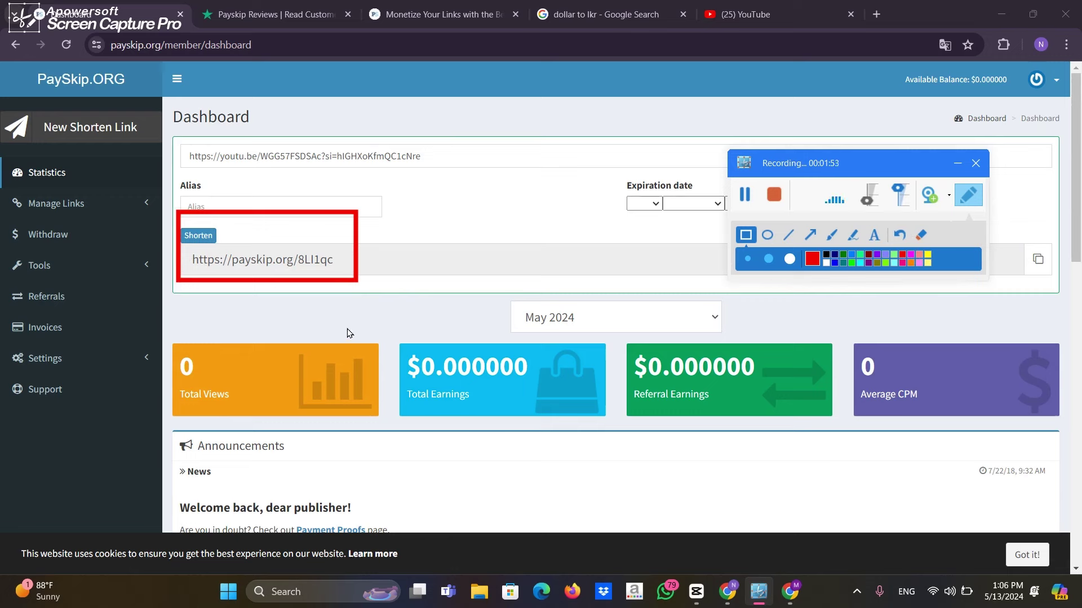
left_click(969, 196)
Point a red arrow at the shortened link's copy control, clear the annotation and copy the shortened link
left_click_drag(969, 195, 817, 148)
left_click(818, 149)
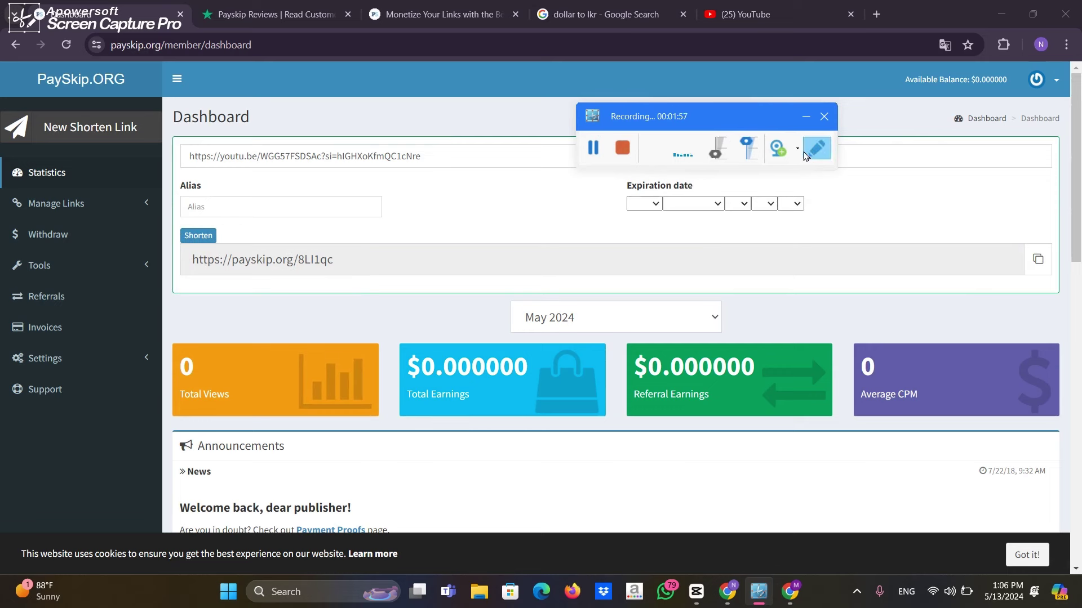
left_click(658, 188)
mouse_move(617, 395)
left_mouse_down()
mouse_move(989, 285)
mouse_move(1031, 263)
left_mouse_up()
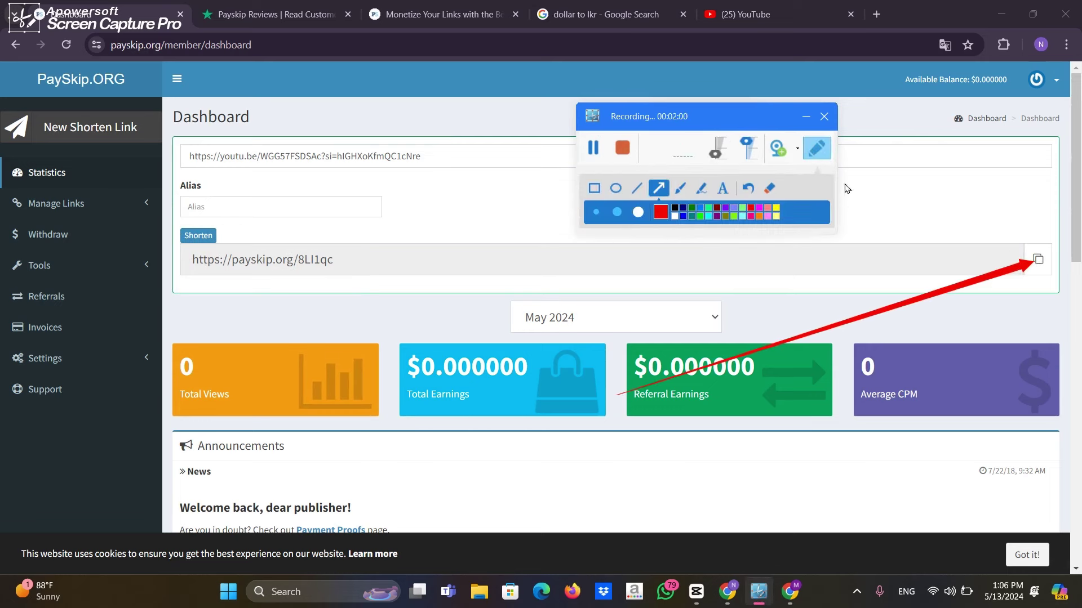
left_click(816, 148)
left_click(1037, 260)
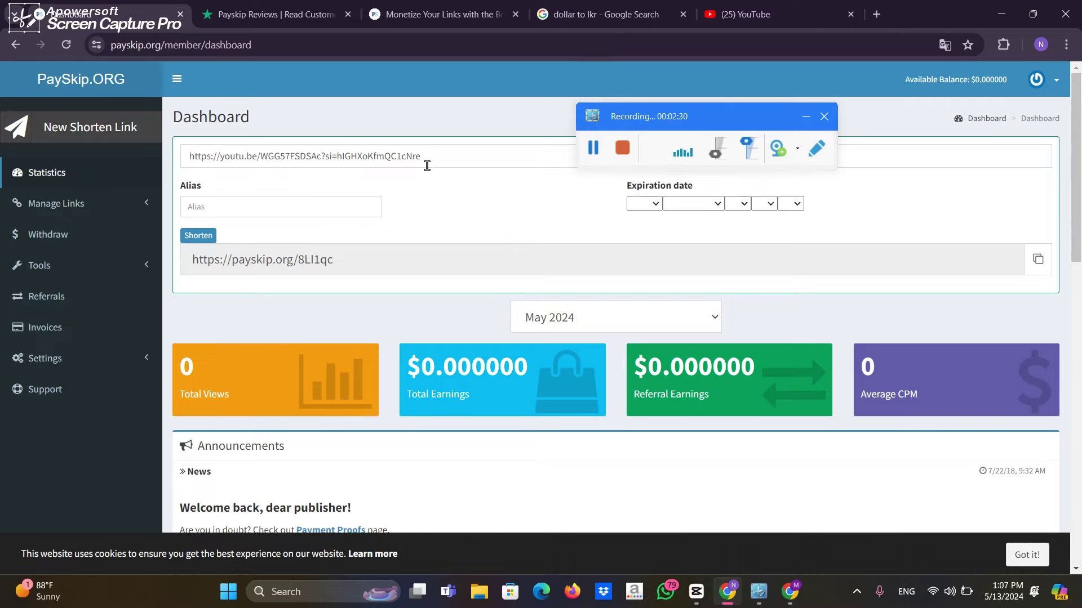
Stop the recording and, in a new one, frame the original YouTube link and the Shorten button with red rectangles
left_click(622, 148)
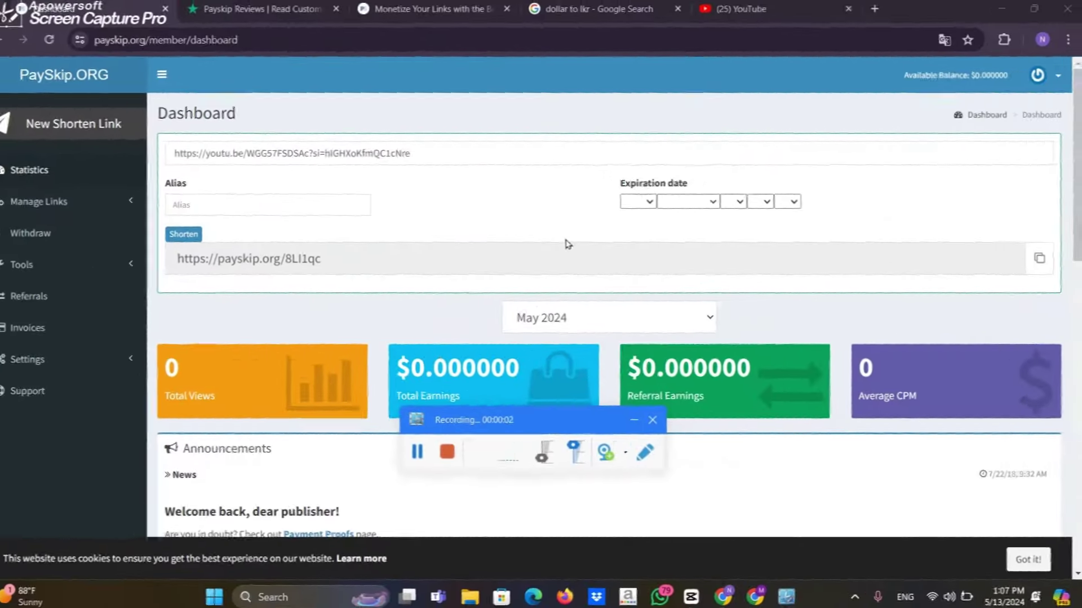
mouse_move(518, 426)
left_mouse_down()
mouse_move(906, 160)
mouse_move(820, 142)
left_mouse_up()
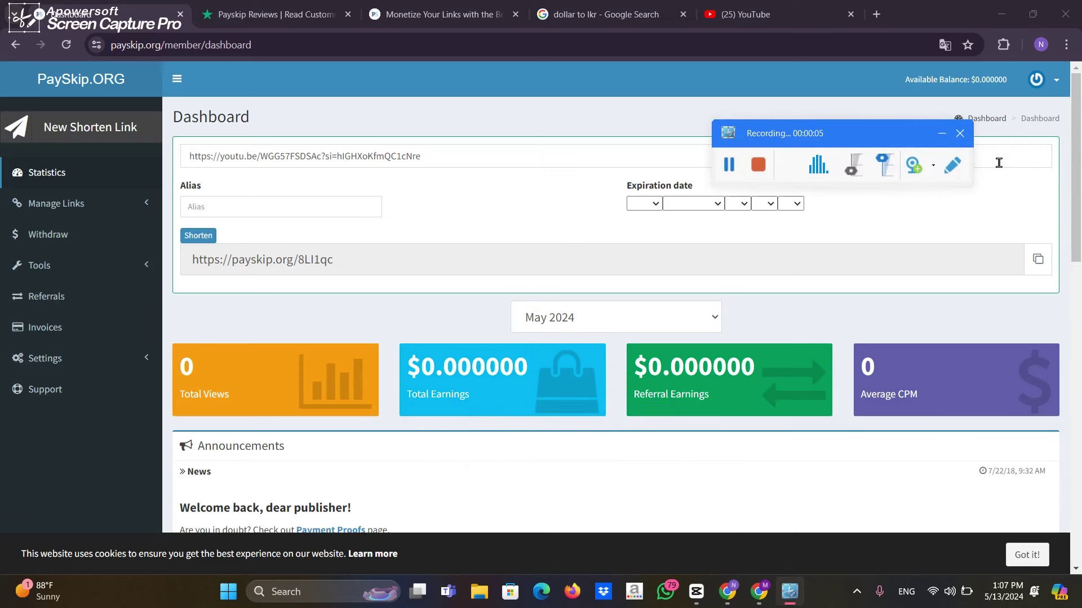
left_click(953, 165)
left_click(730, 205)
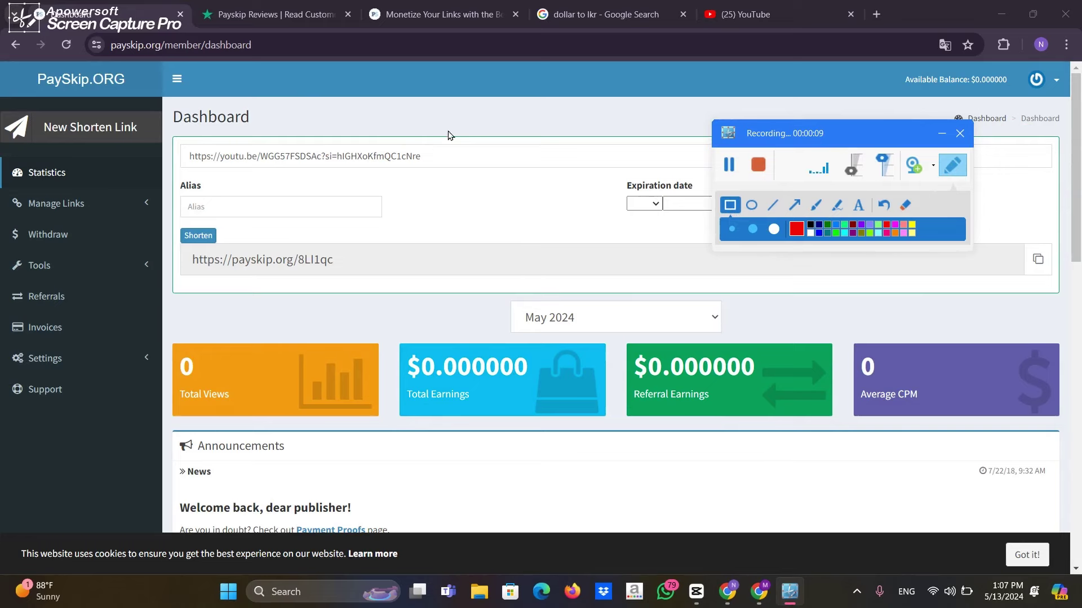
left_click_drag(449, 129, 179, 168)
left_click_drag(249, 211, 182, 244)
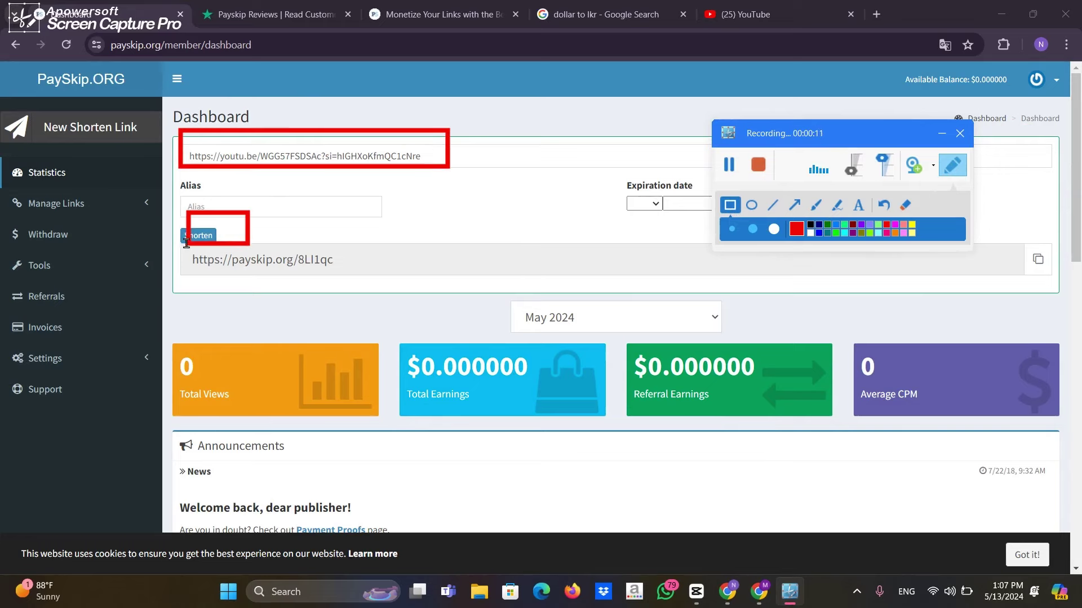
Frame the shortened link and its copy control with red rectangles, clear the annotations and move the recorder toolbar aside
left_click_drag(377, 230, 170, 287)
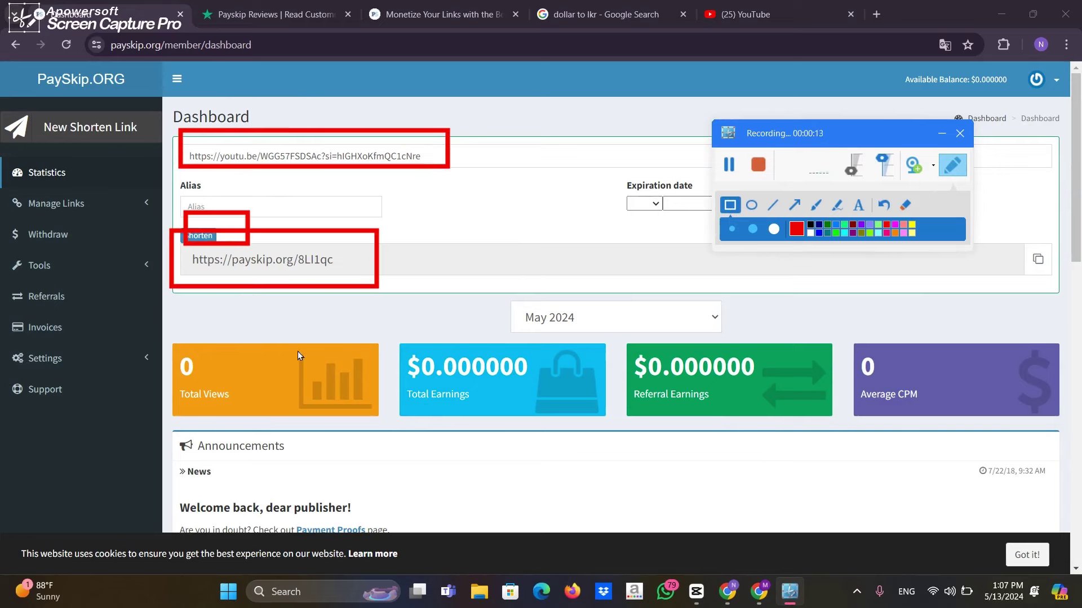
left_click_drag(1003, 250, 1071, 275)
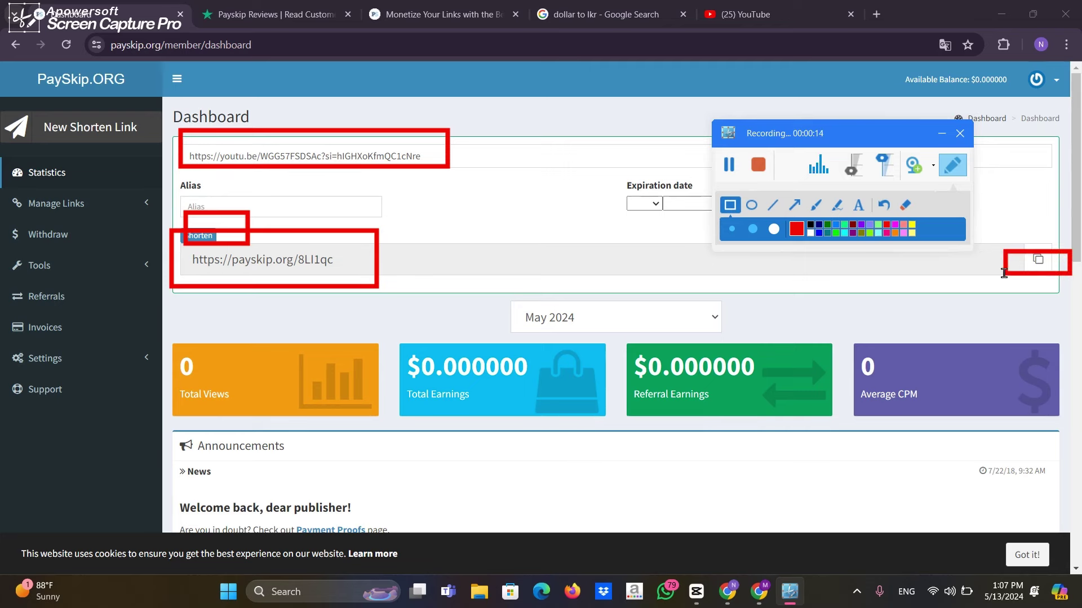
left_click(951, 168)
left_click_drag(876, 132, 793, 96)
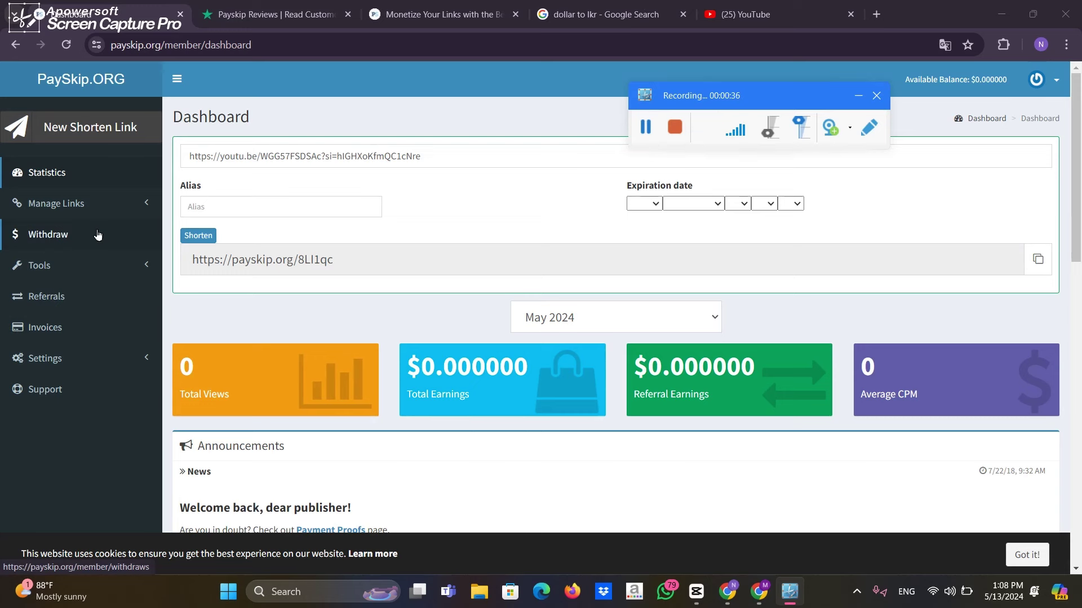
Reload the Statistics dashboard, mark the Total Earnings card with a red arrow and a red rectangle, and clear the annotations
left_click(124, 167)
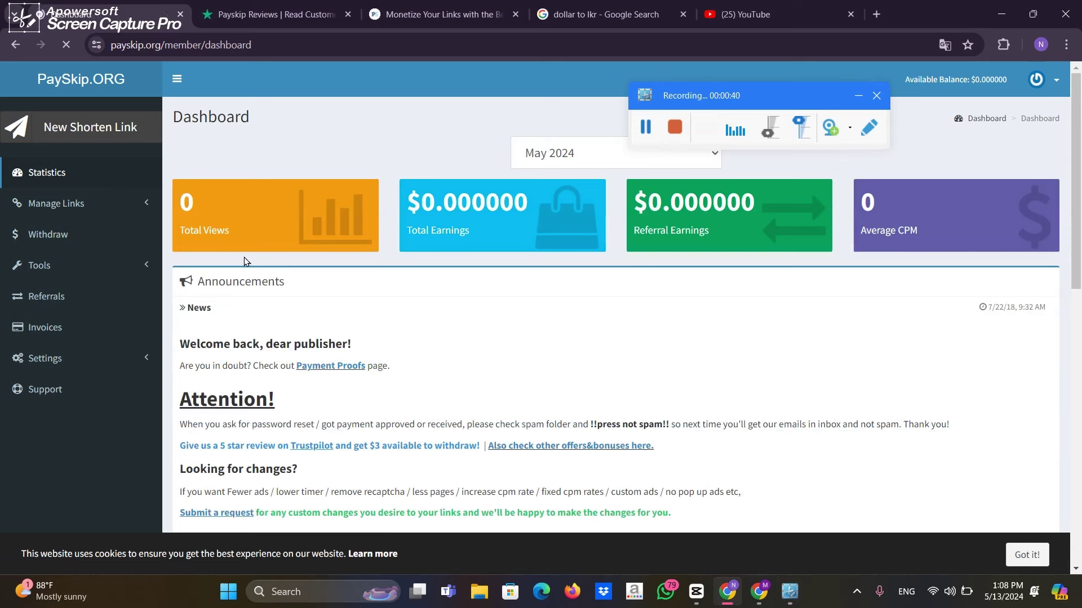
left_click(868, 134)
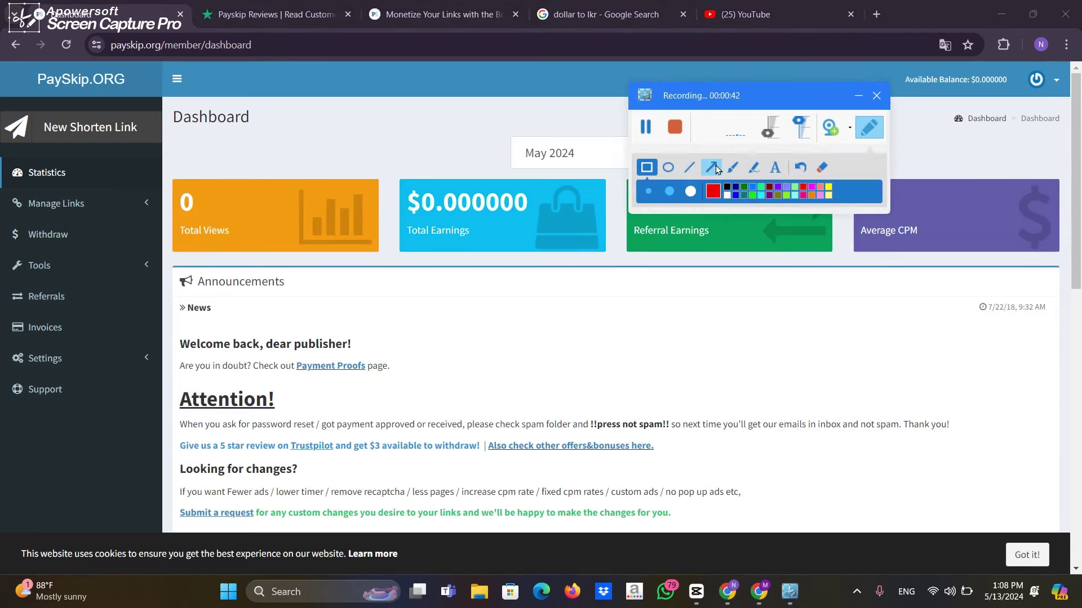
left_click(711, 167)
mouse_move(284, 426)
left_mouse_down()
mouse_move(332, 226)
mouse_move(449, 214)
left_mouse_up()
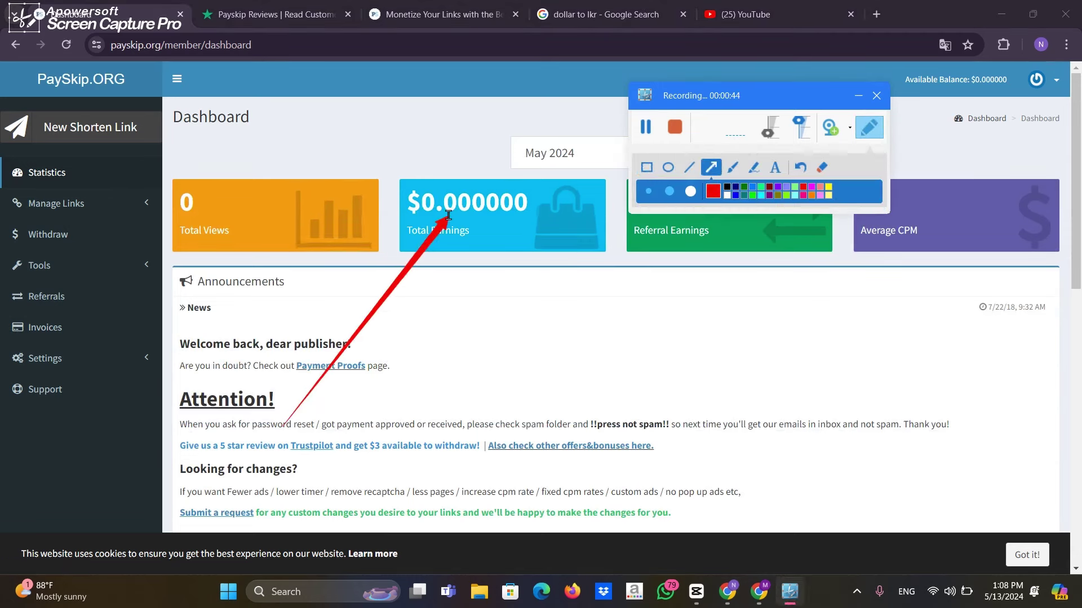
left_click(646, 167)
left_click_drag(591, 168, 362, 269)
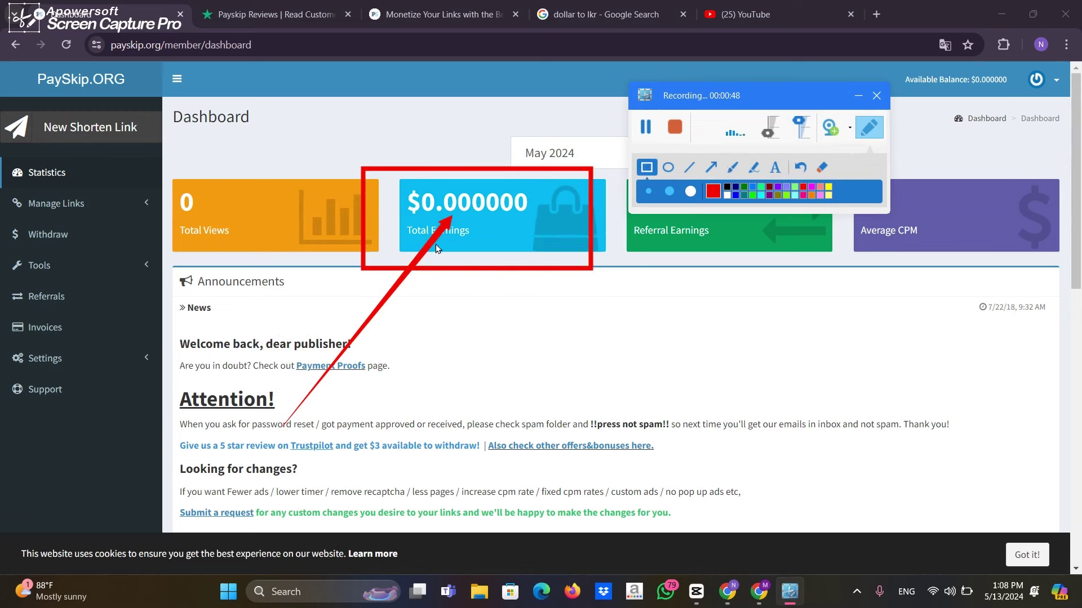
left_click(869, 127)
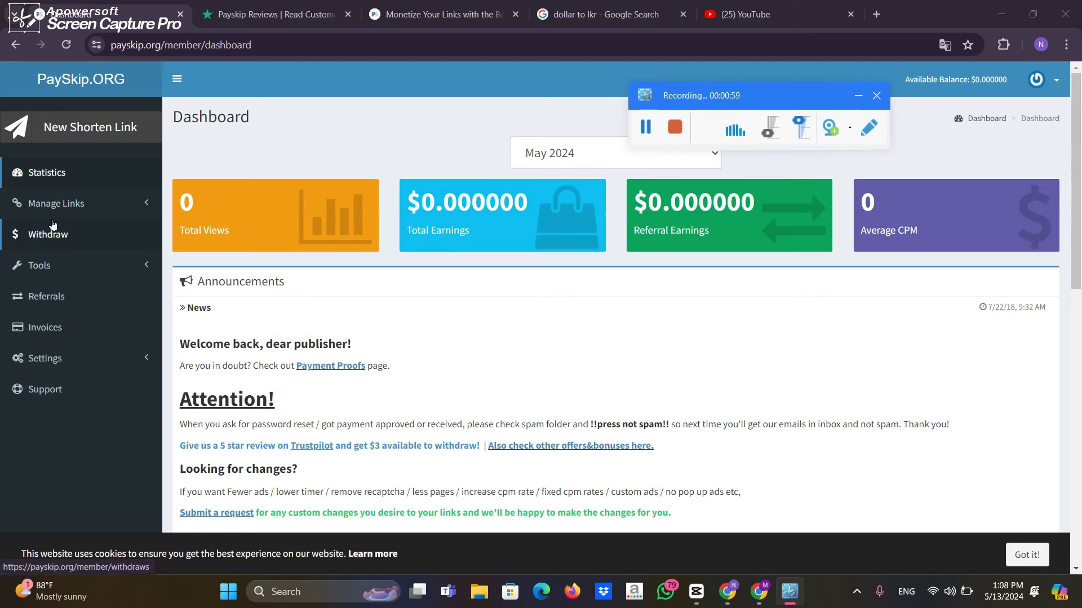
Point a red arrow at the Referrals entry, clear the annotation and open the Referrals page
left_click(877, 130)
left_click(711, 167)
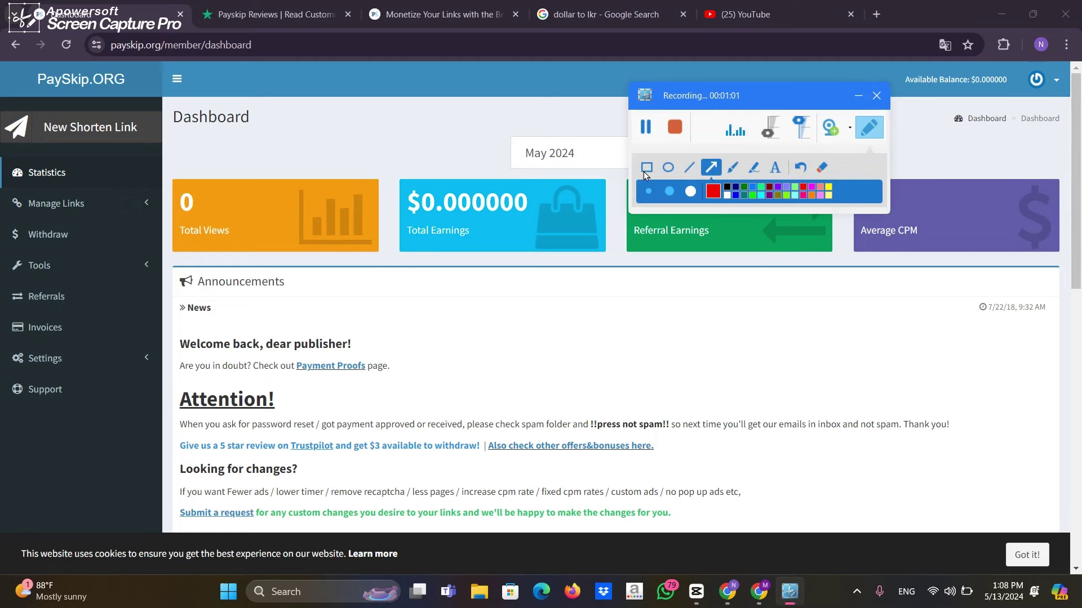
mouse_move(276, 186)
left_mouse_down()
mouse_move(180, 222)
mouse_move(122, 275)
left_mouse_up()
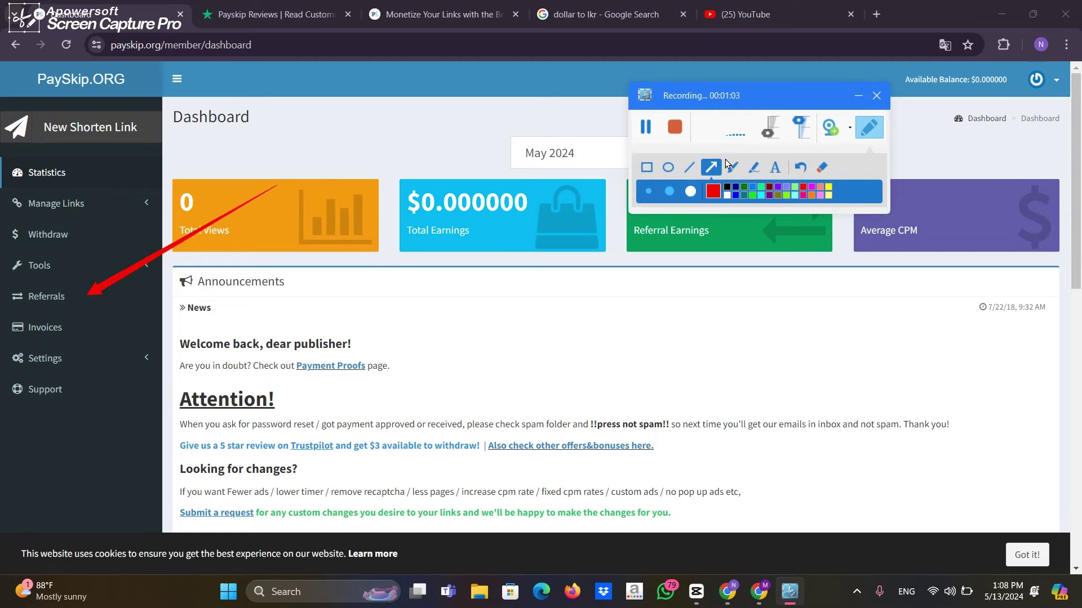
key("Escape")
left_click(42, 297)
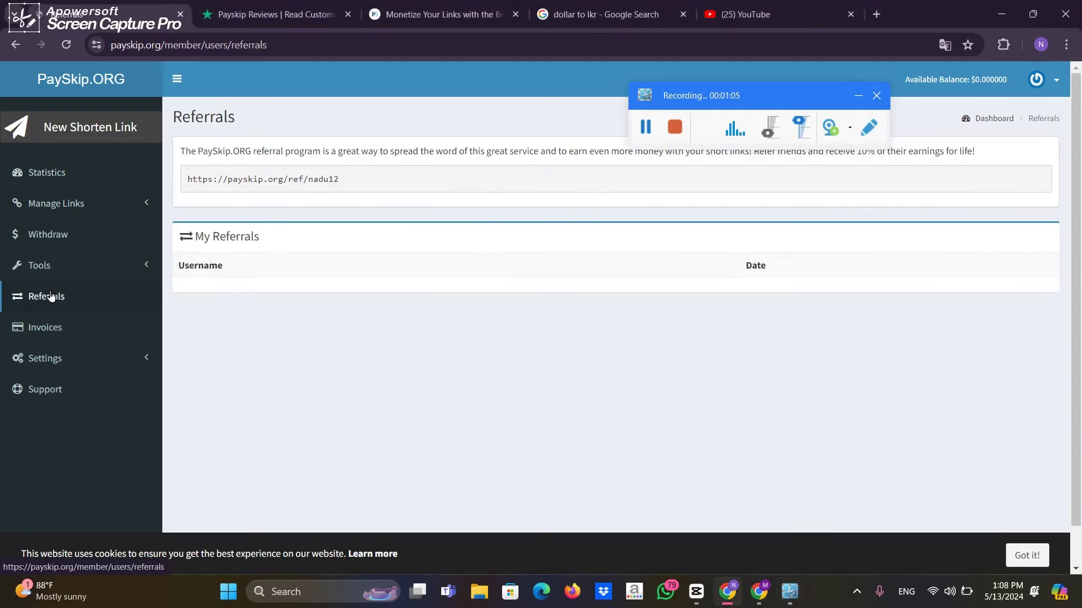
Move the recorder toolbar below the referral link, frame the link with a red rectangle and clear the annotation
left_click(868, 127)
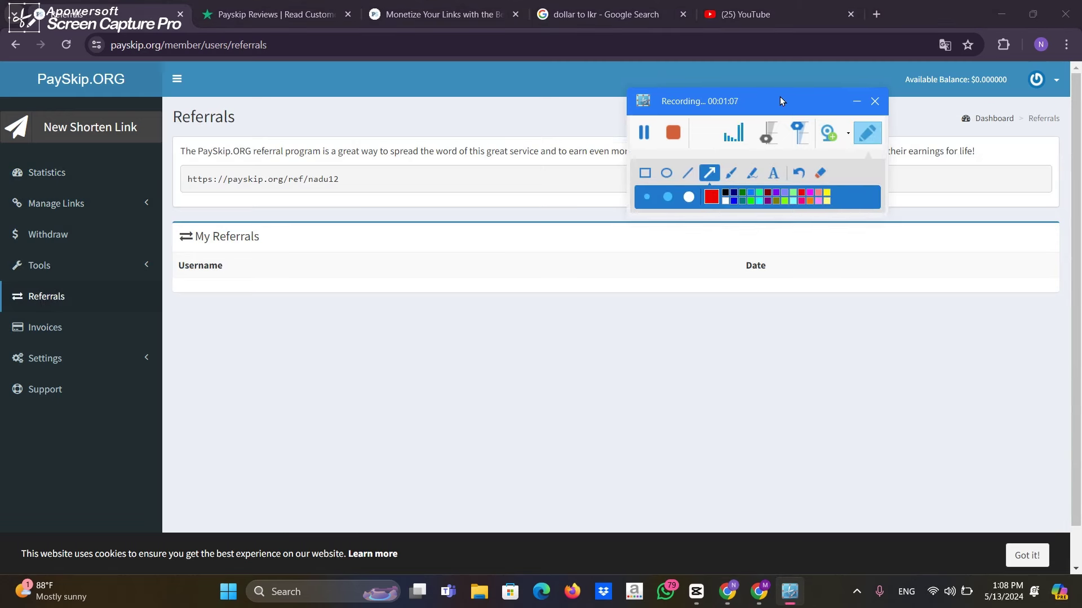
left_click_drag(779, 96, 740, 288)
left_click(608, 358)
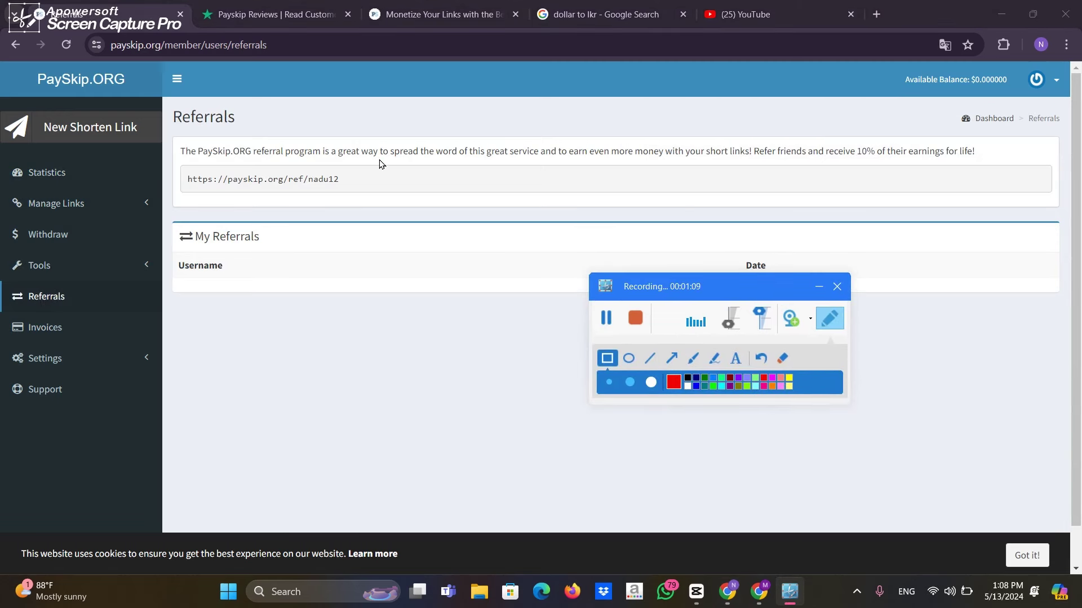
mouse_move(380, 164)
left_mouse_down()
mouse_move(201, 204)
mouse_move(190, 194)
left_mouse_up()
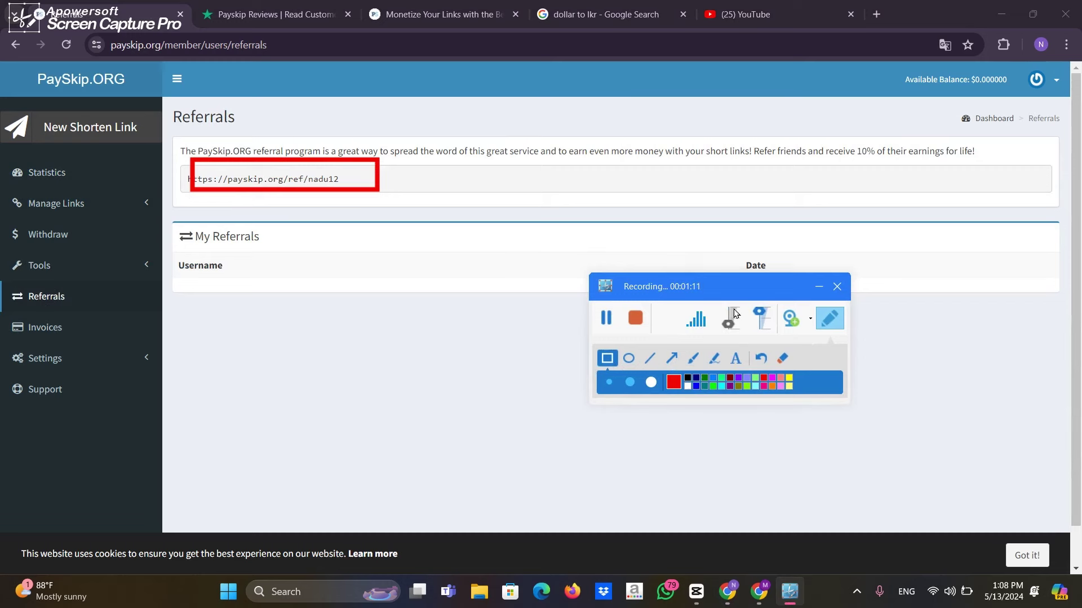
left_click(829, 318)
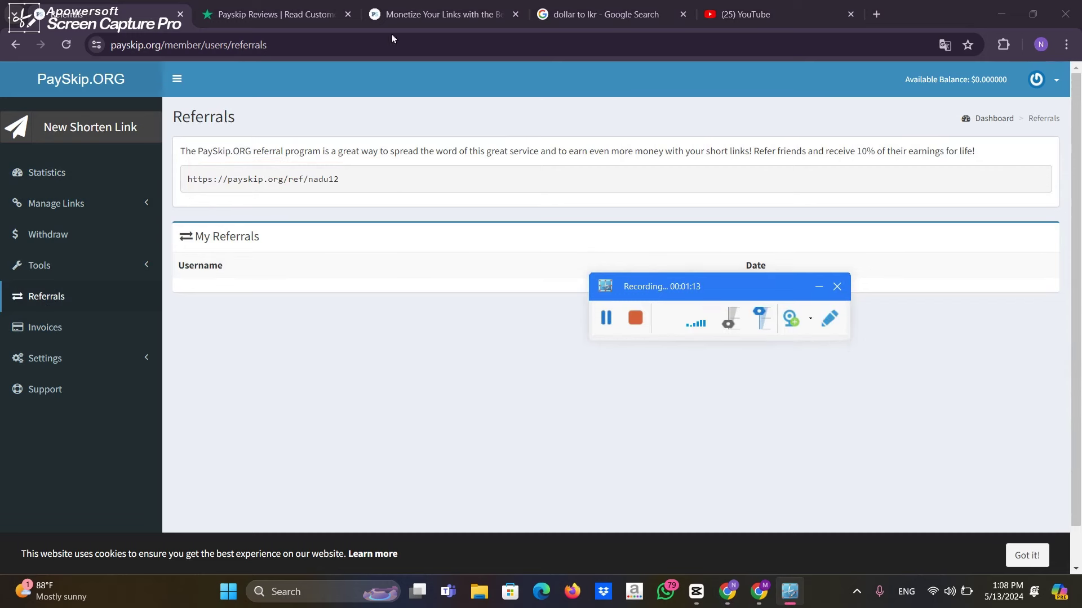